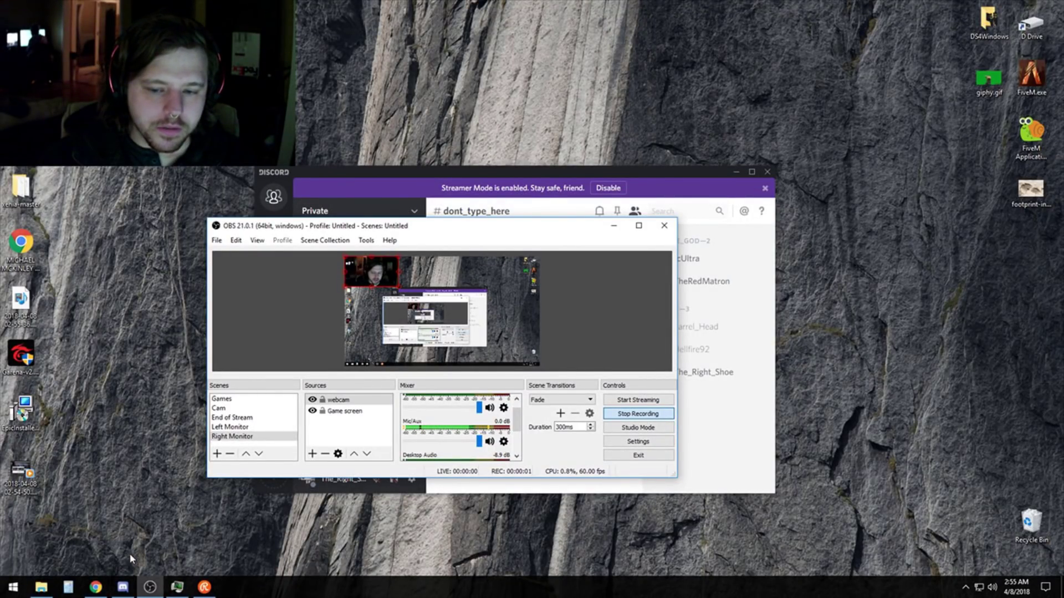
Bring Chrome forward and switch to the Ring of Elysium site tab
click(95, 587)
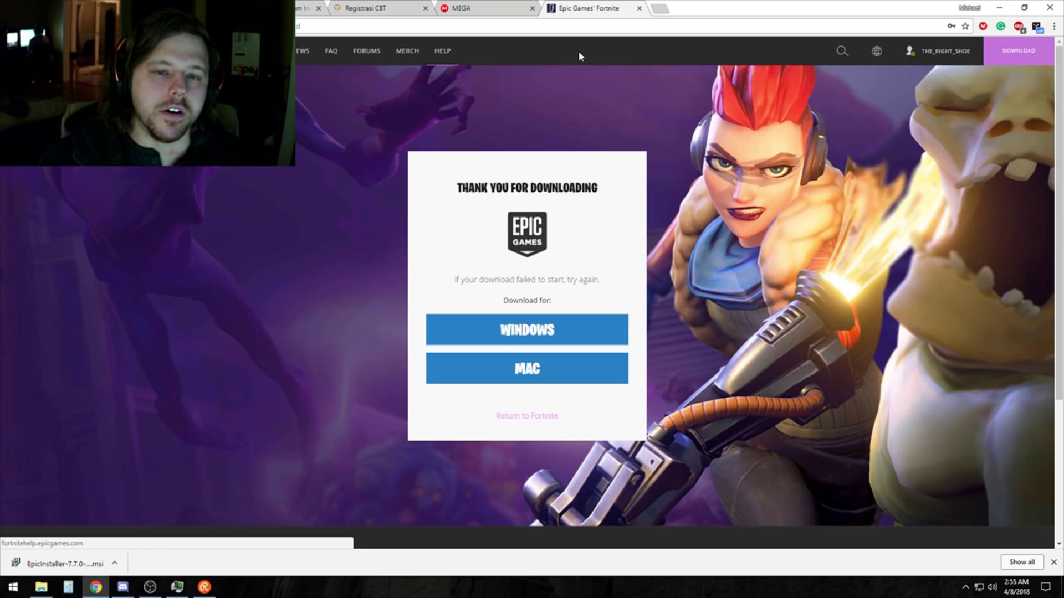
click(308, 8)
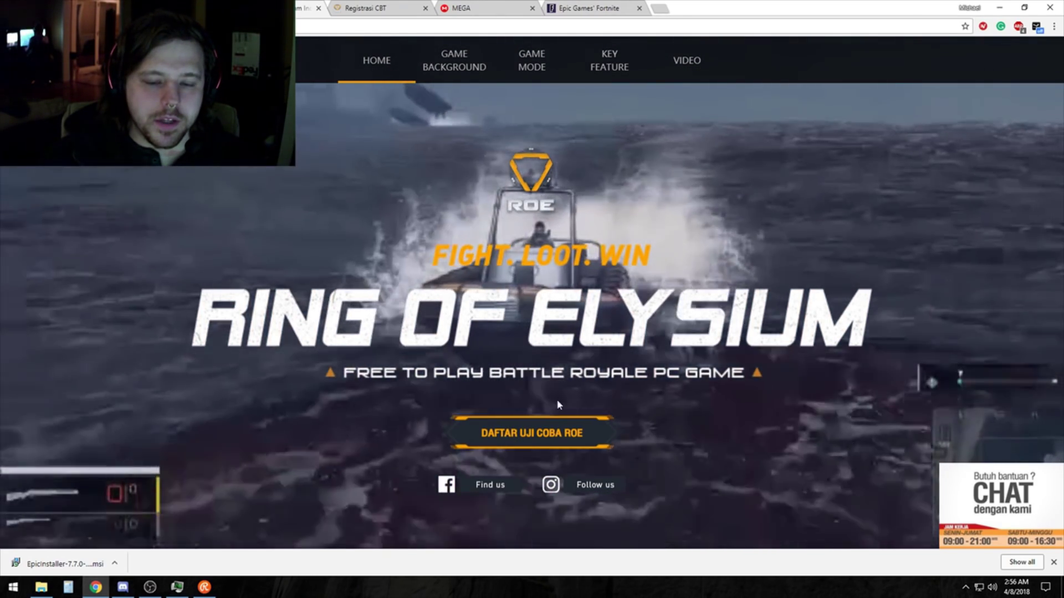
Follow the ROE trial sign-up for existing Garena accounts to the PC download, then cancel saving it
click(525, 444)
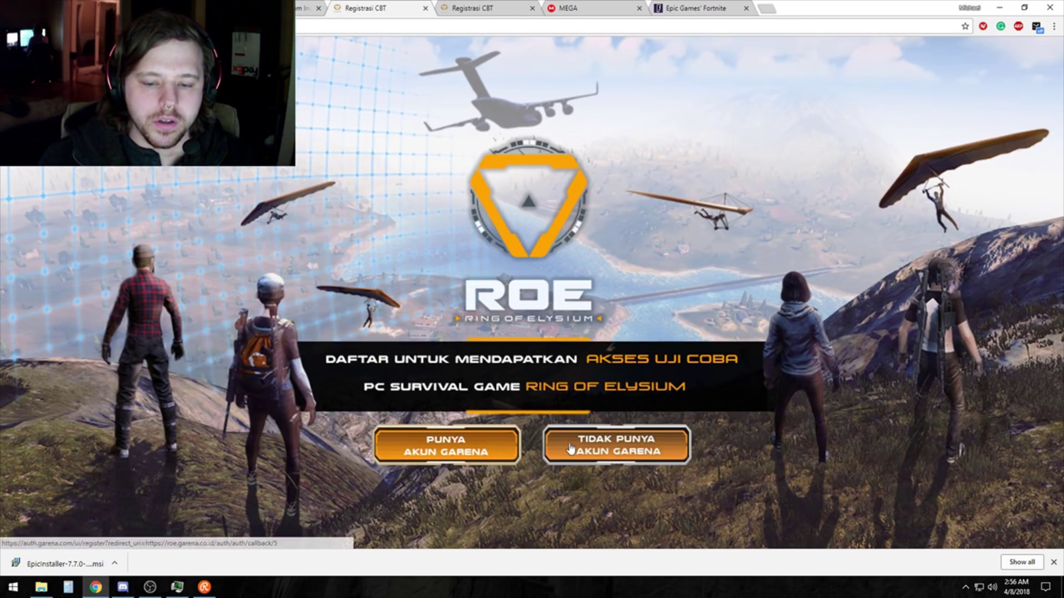
click(501, 449)
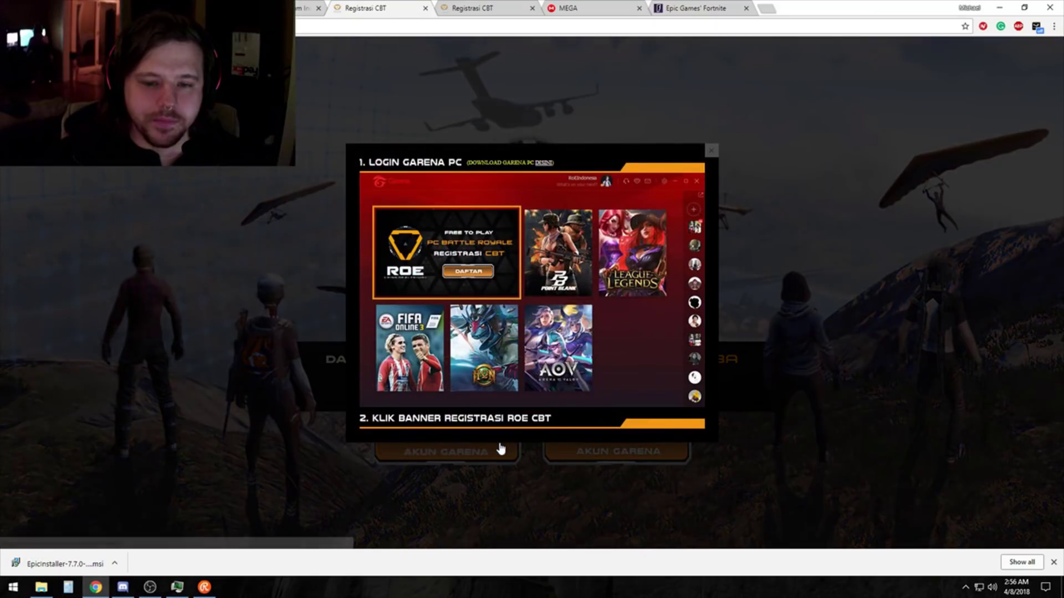
click(547, 164)
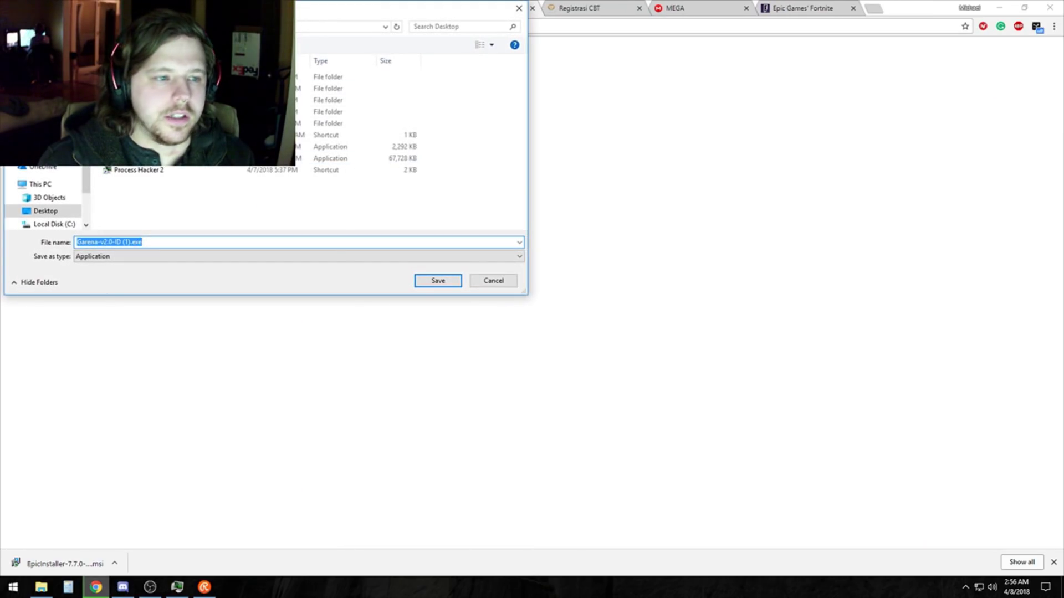
click(340, 310)
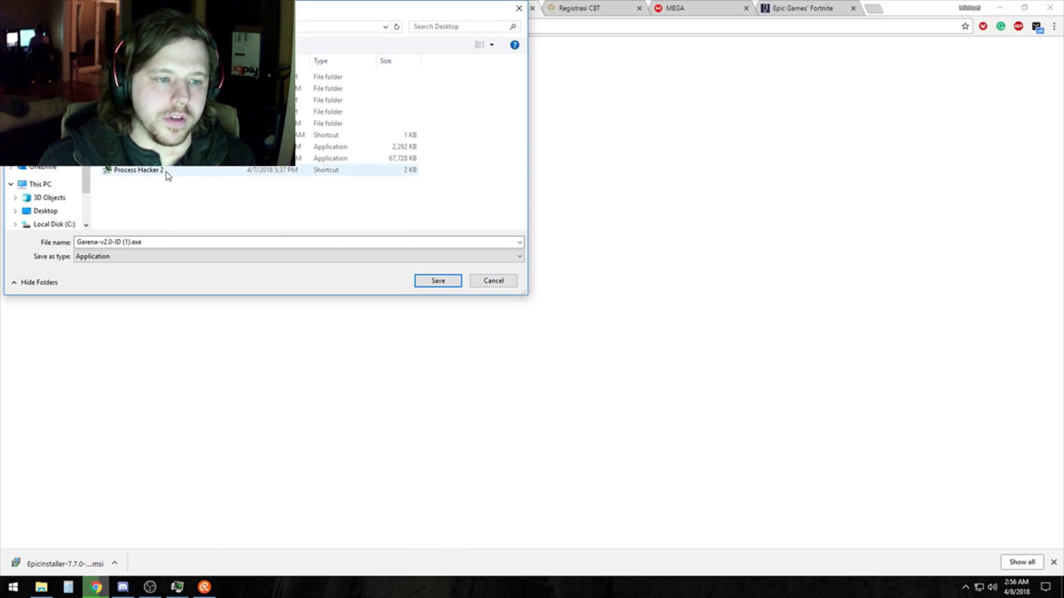
click(493, 280)
Run the Garena installer from the desktop and start installing the client
click(999, 7)
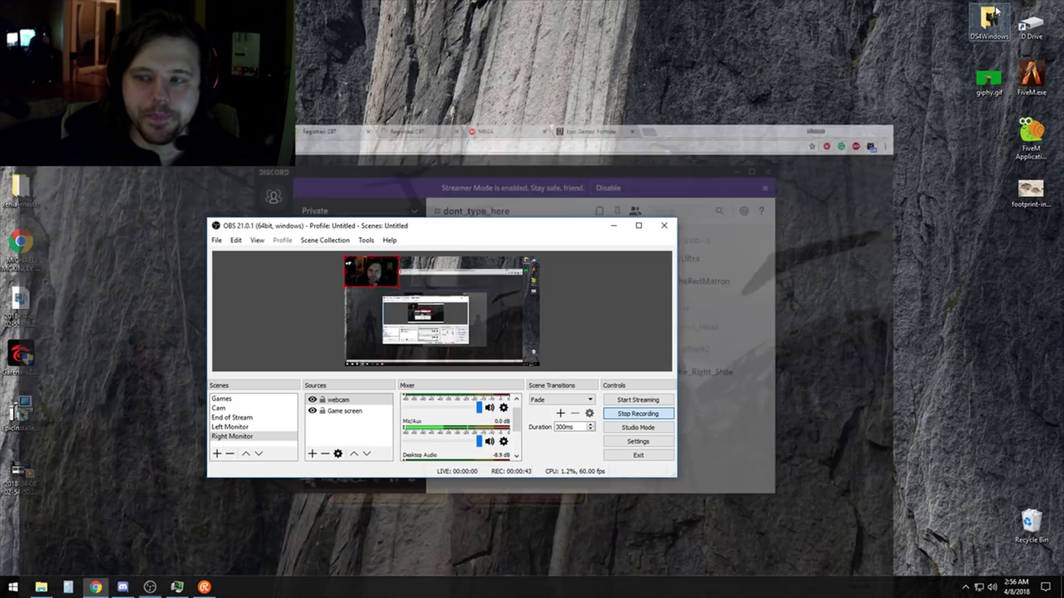
double_click(25, 359)
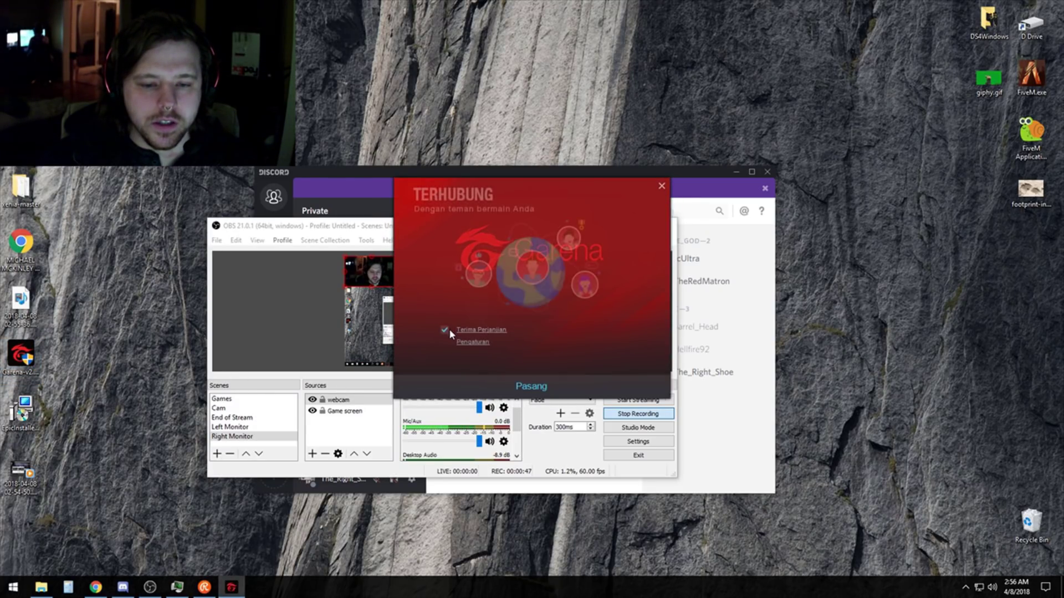
click(536, 389)
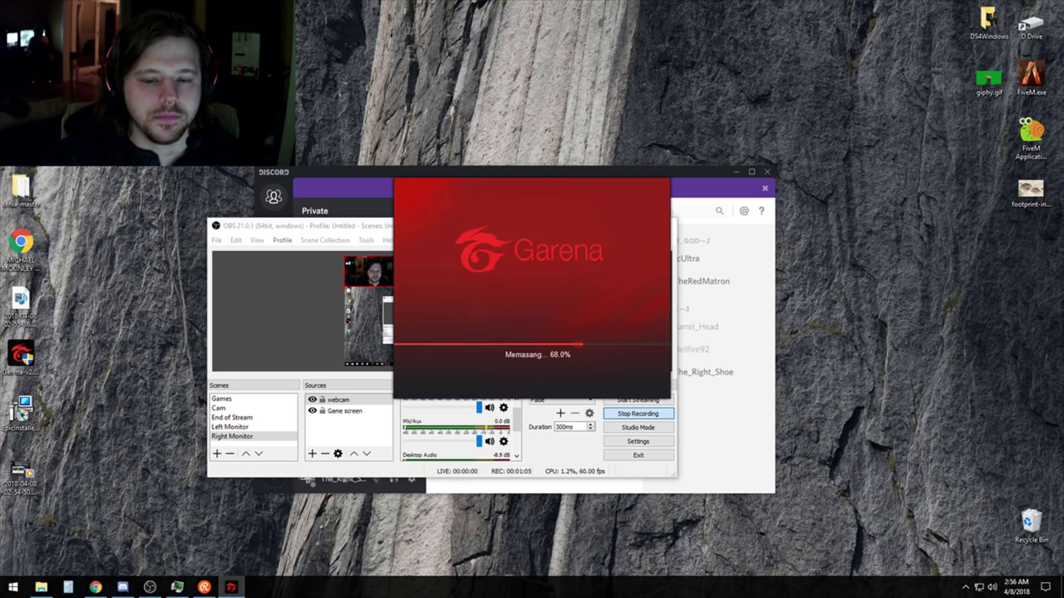
Open ROE.bat from the Games folder in Notepad, then close the folder window
click(41, 587)
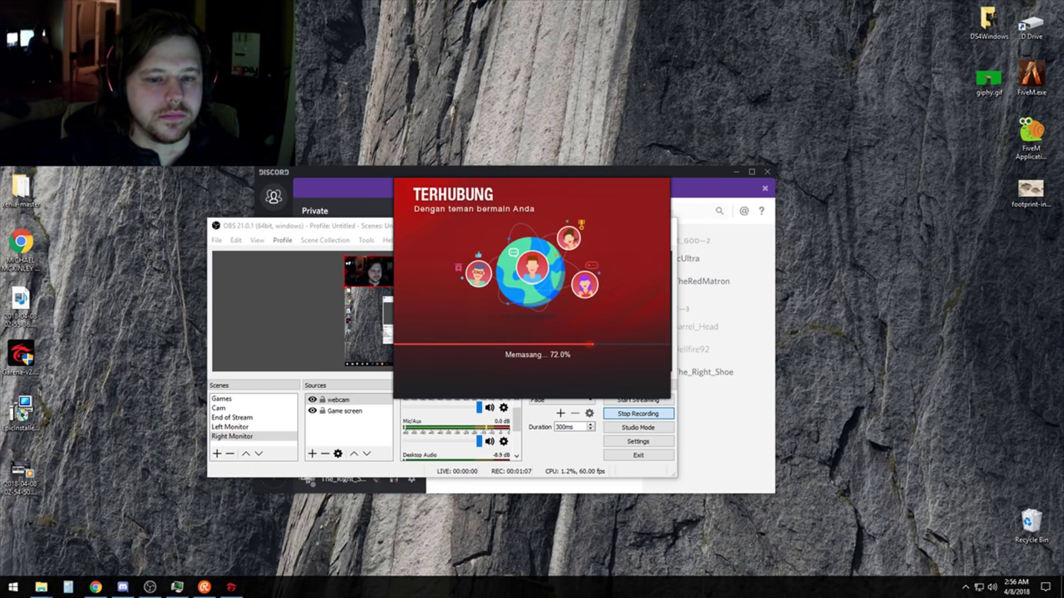
scroll(281, 252, down, 3)
right_click(252, 259)
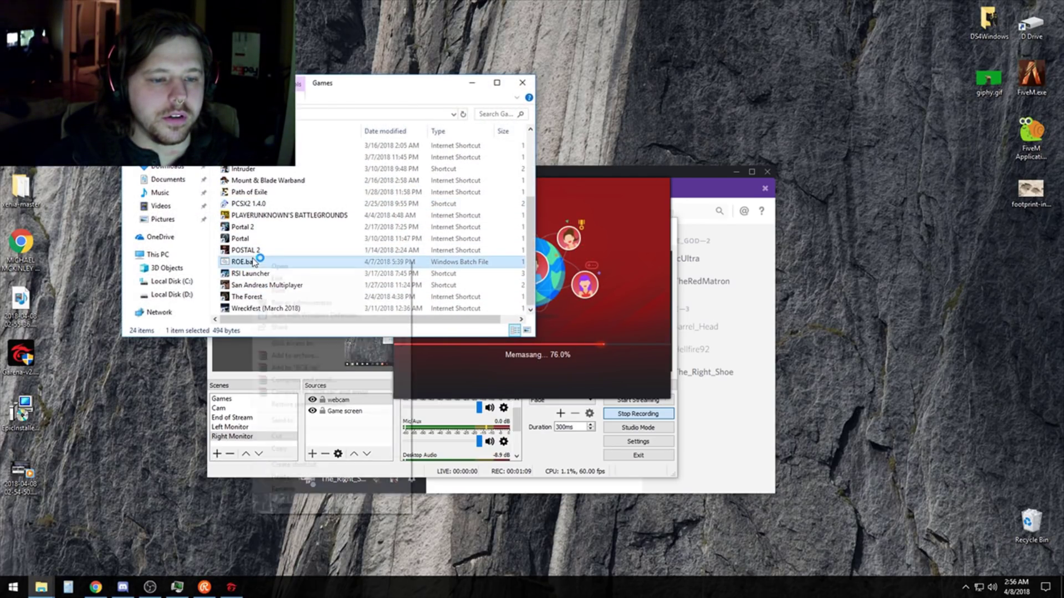
click(308, 278)
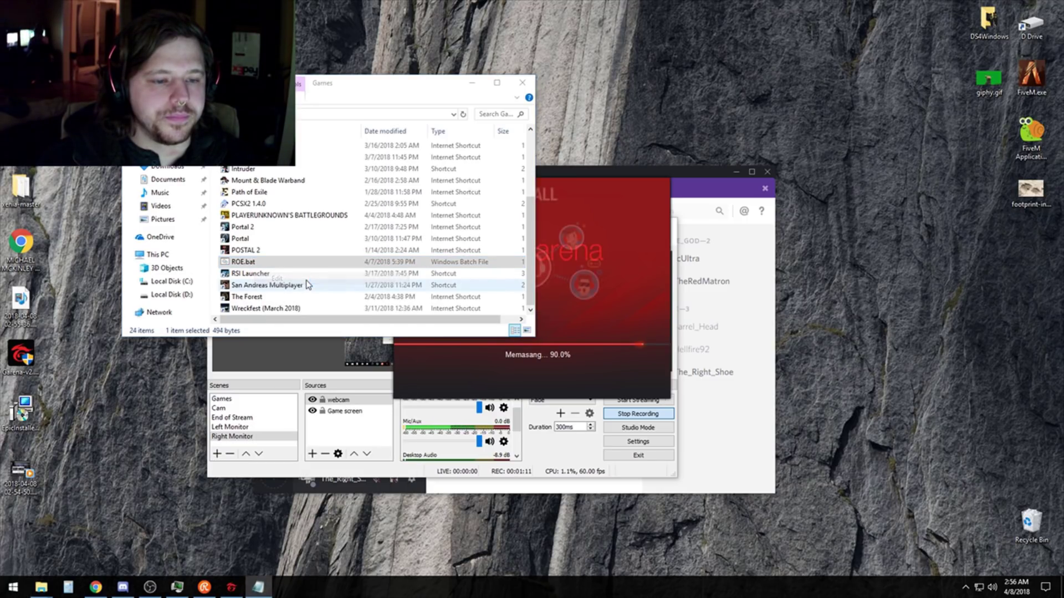
click(527, 87)
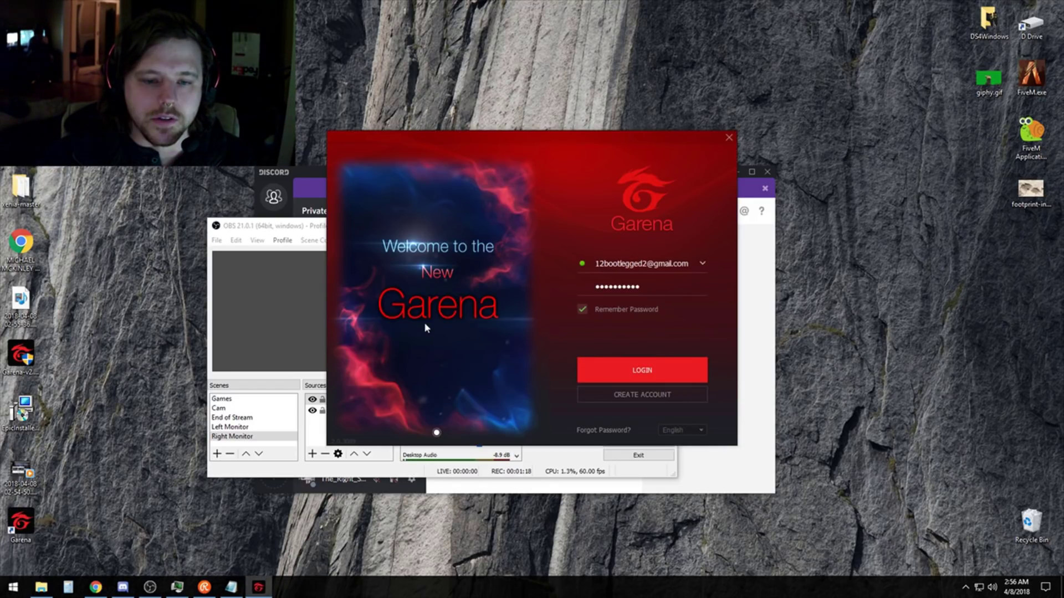
Close the Garena registration page, keep English as the interface language, and log in
click(653, 396)
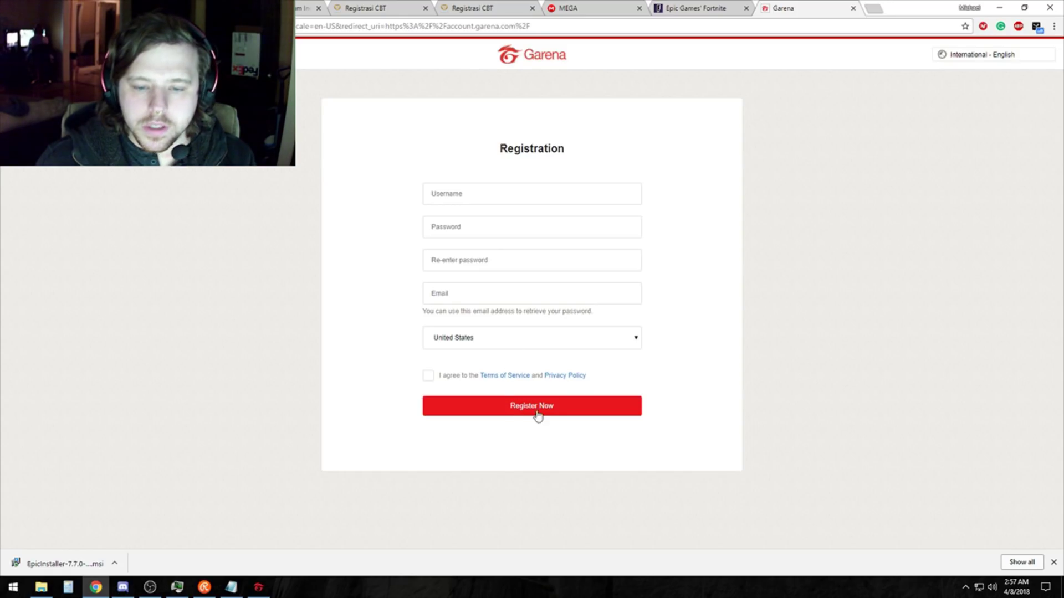
click(853, 9)
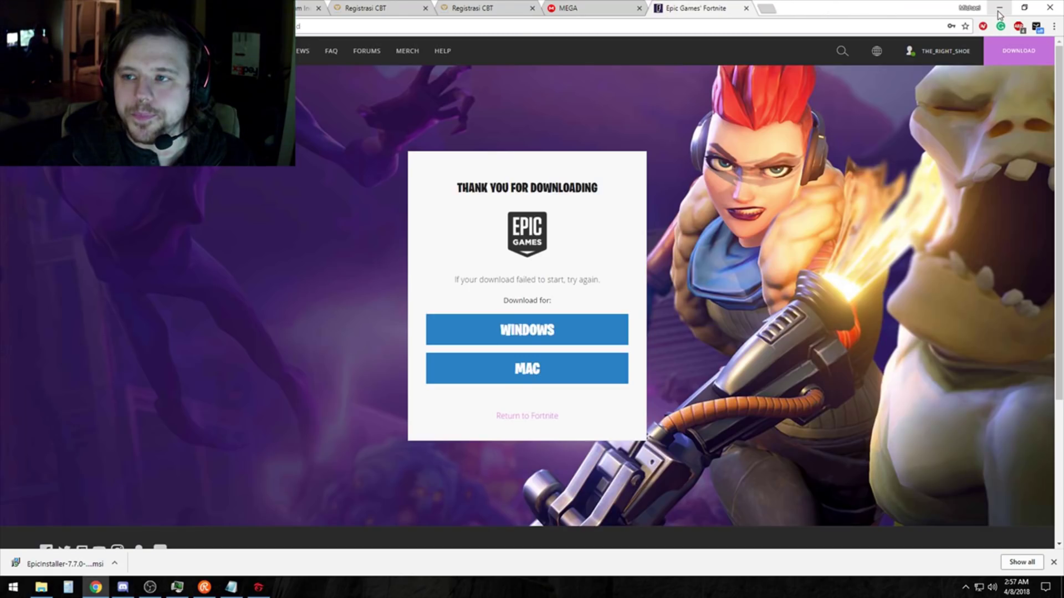
click(999, 7)
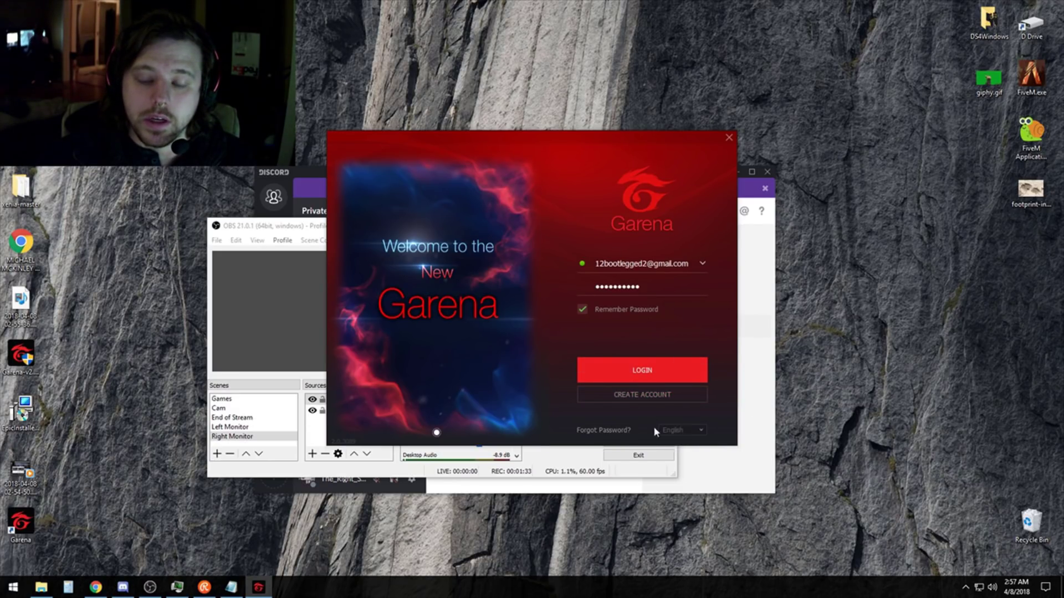
click(684, 431)
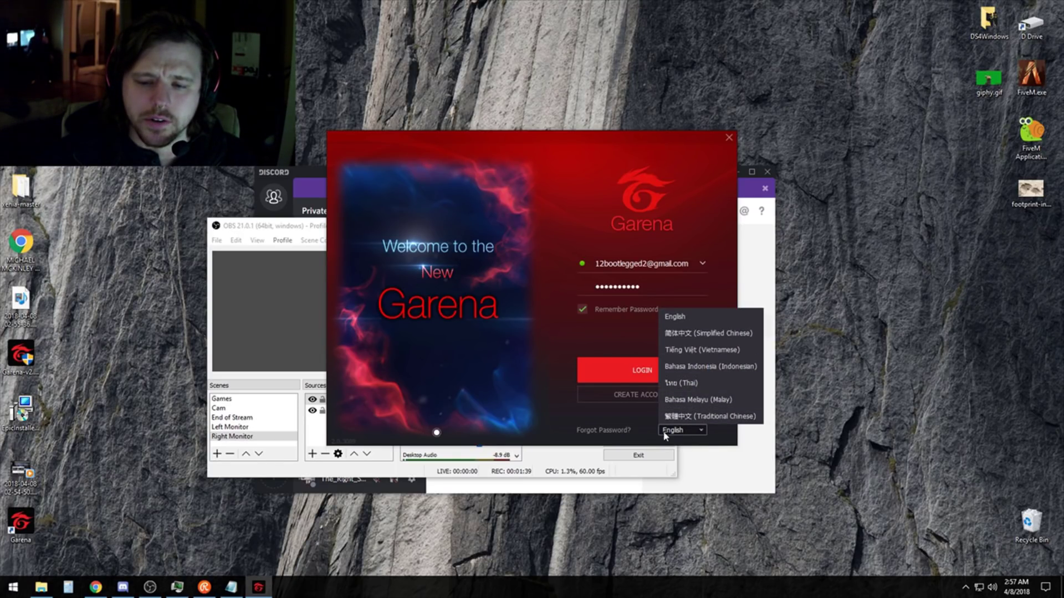
click(676, 320)
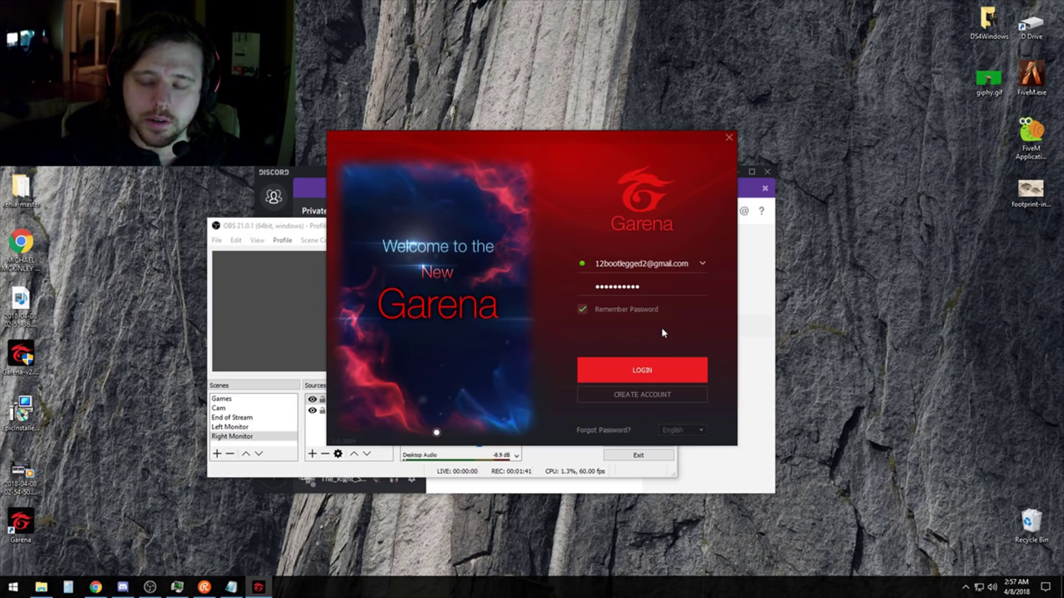
click(634, 379)
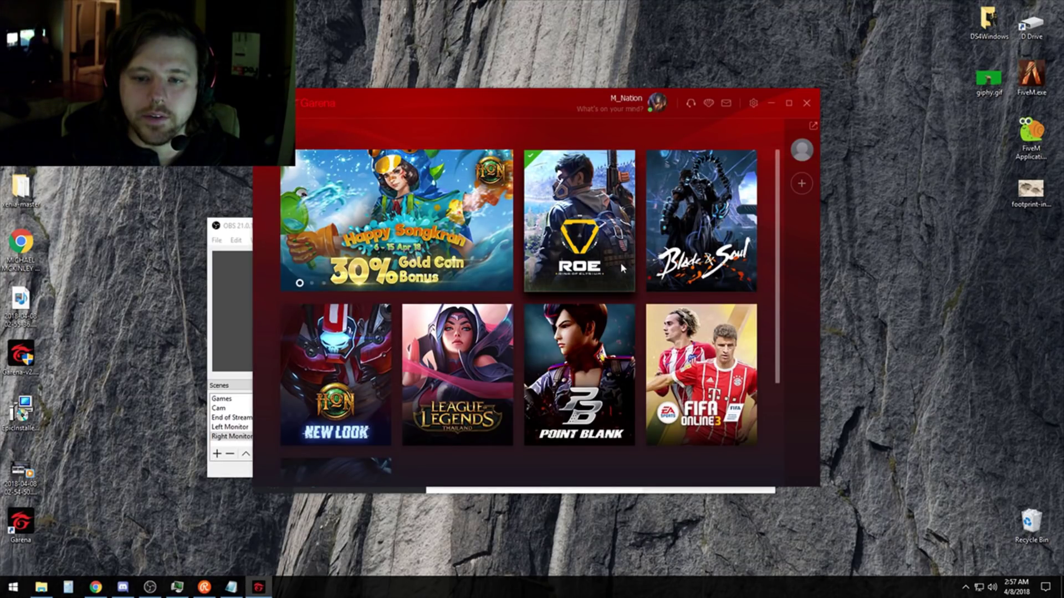
Save Thailand region and English language in Garena settings, then launch Ring of Elysium
click(754, 104)
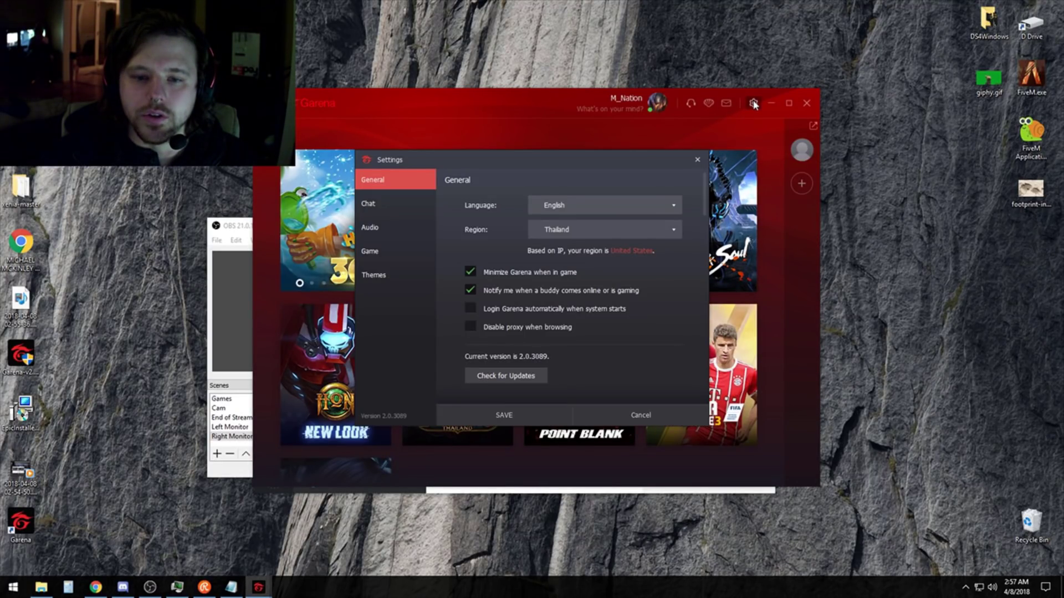
click(609, 229)
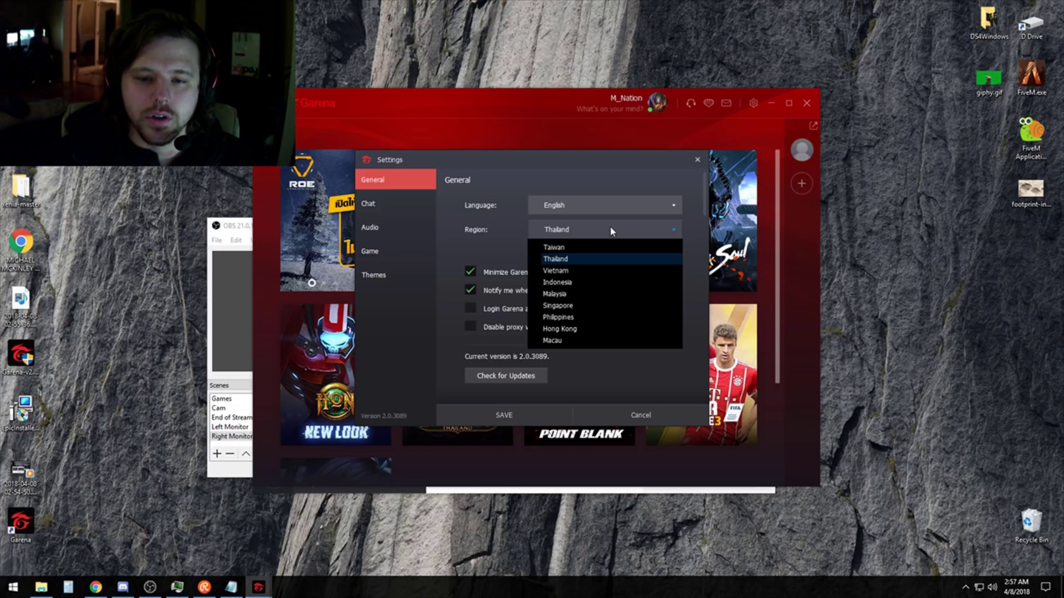
click(567, 262)
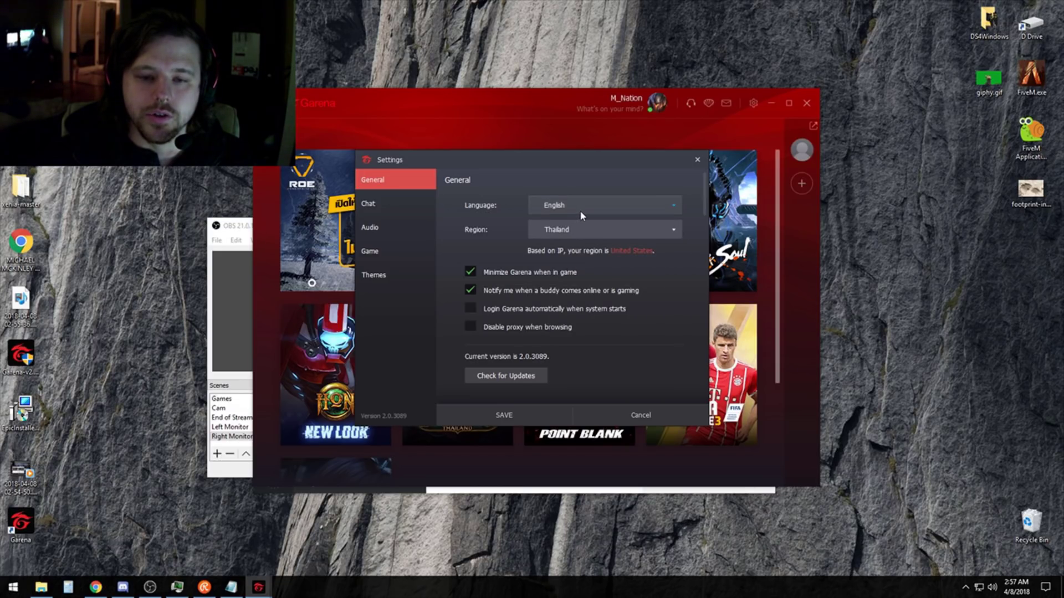
click(581, 215)
click(588, 205)
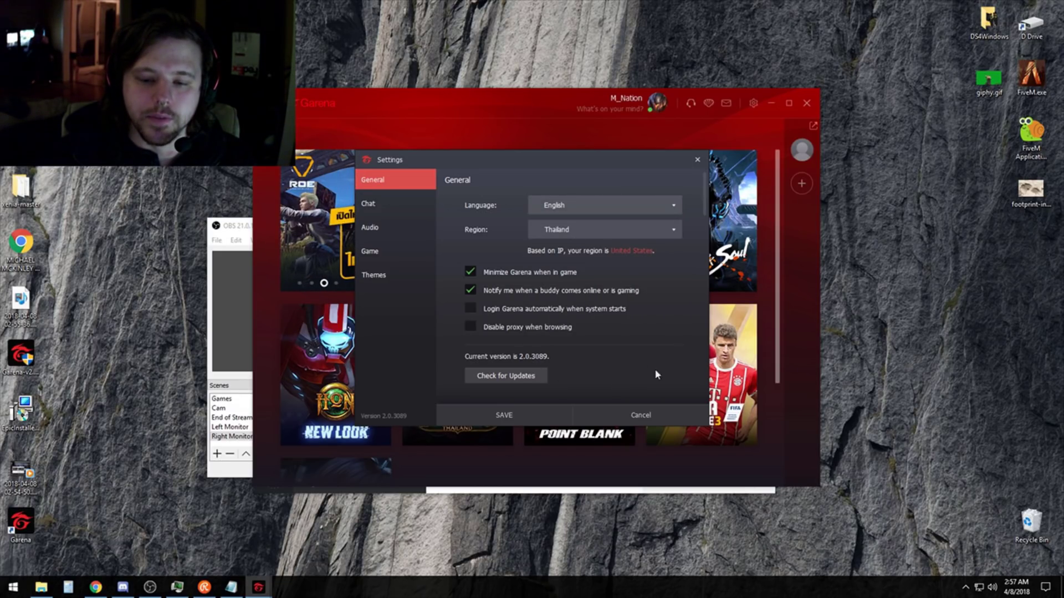
click(509, 419)
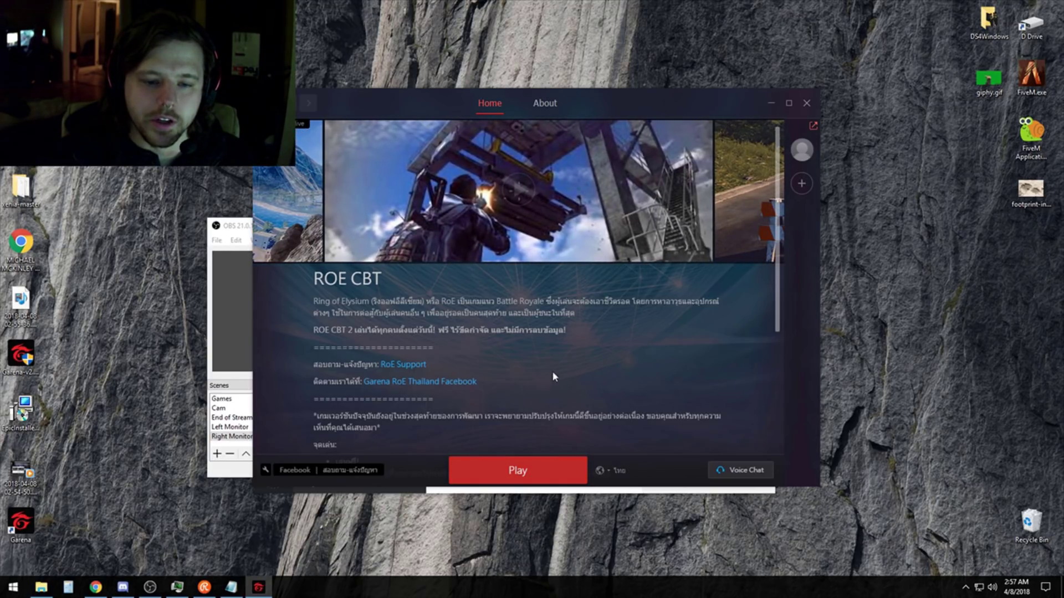
click(530, 477)
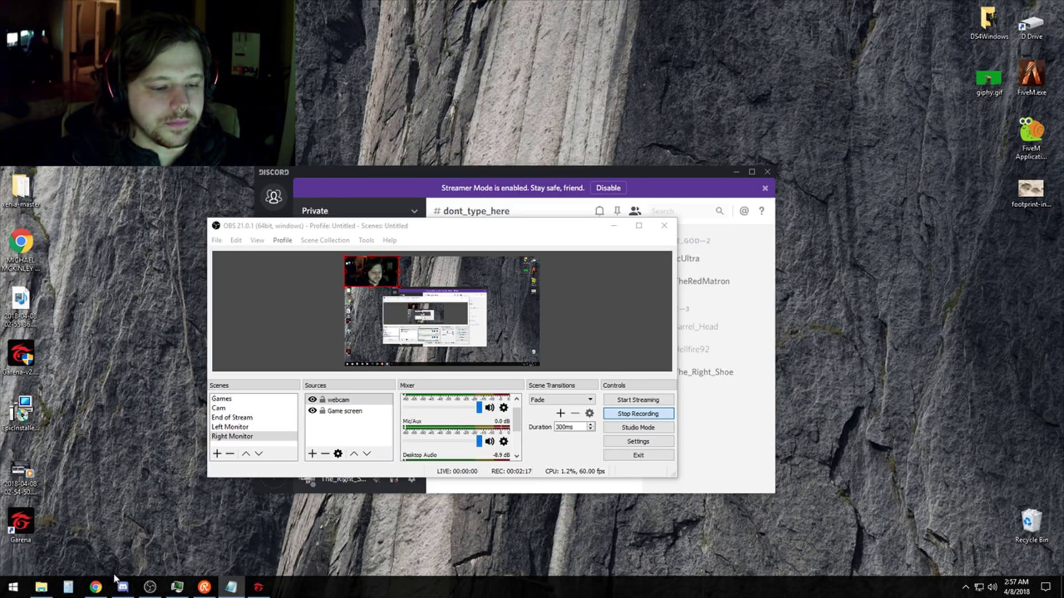
Search 'process hacker 2' in a new Chrome tab and save the Process Hacker installer
click(96, 587)
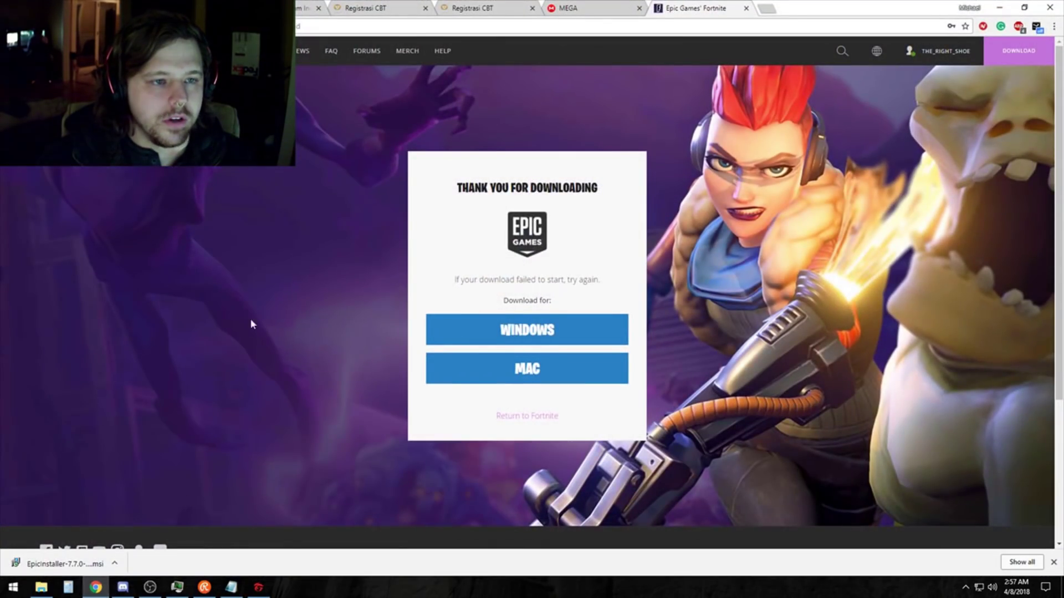
click(768, 9)
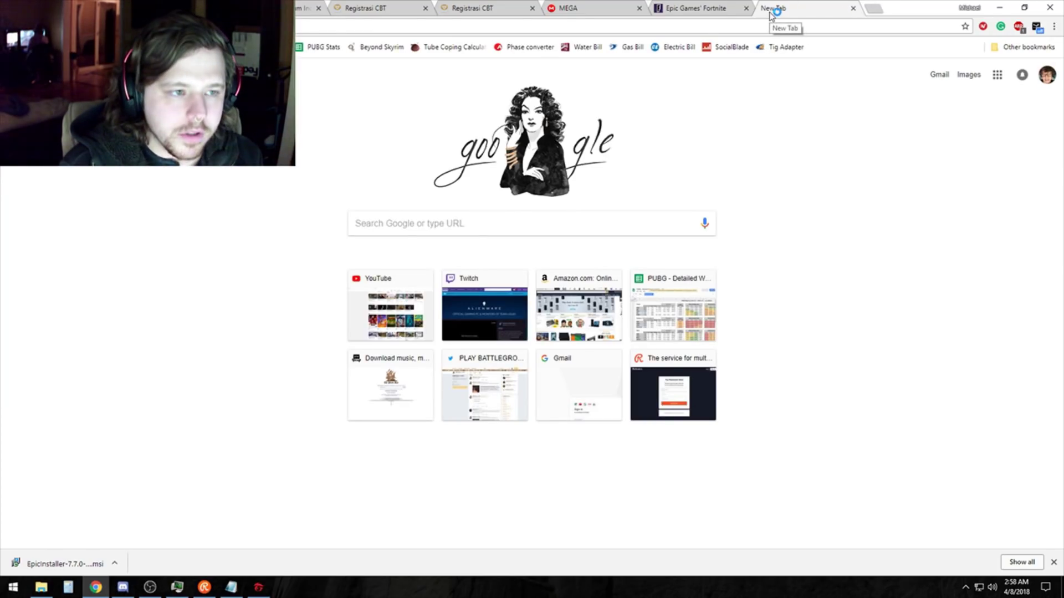
text(process ha)
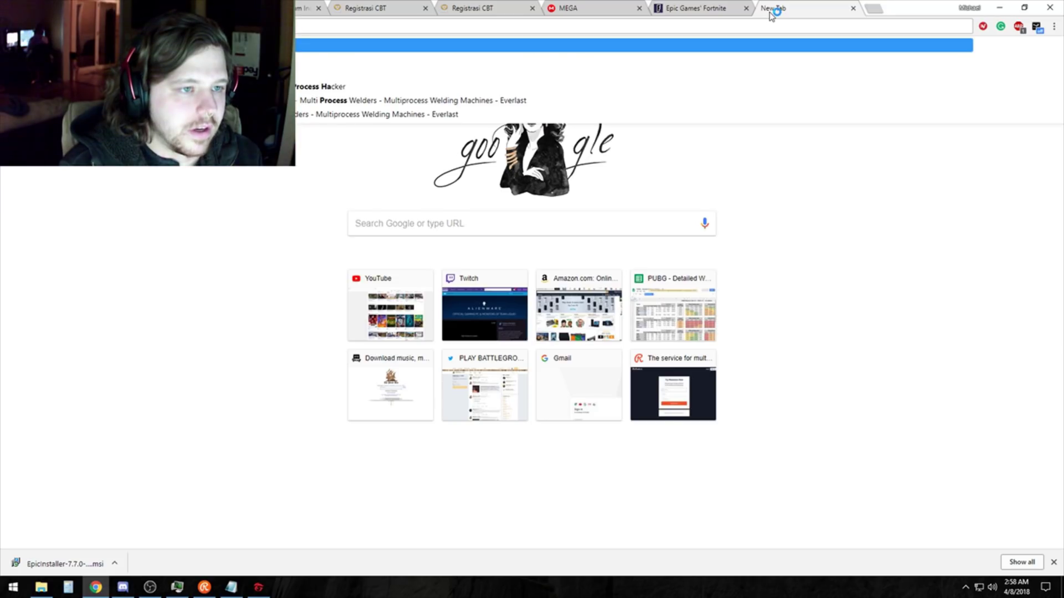
text(cker 2)
key(Return)
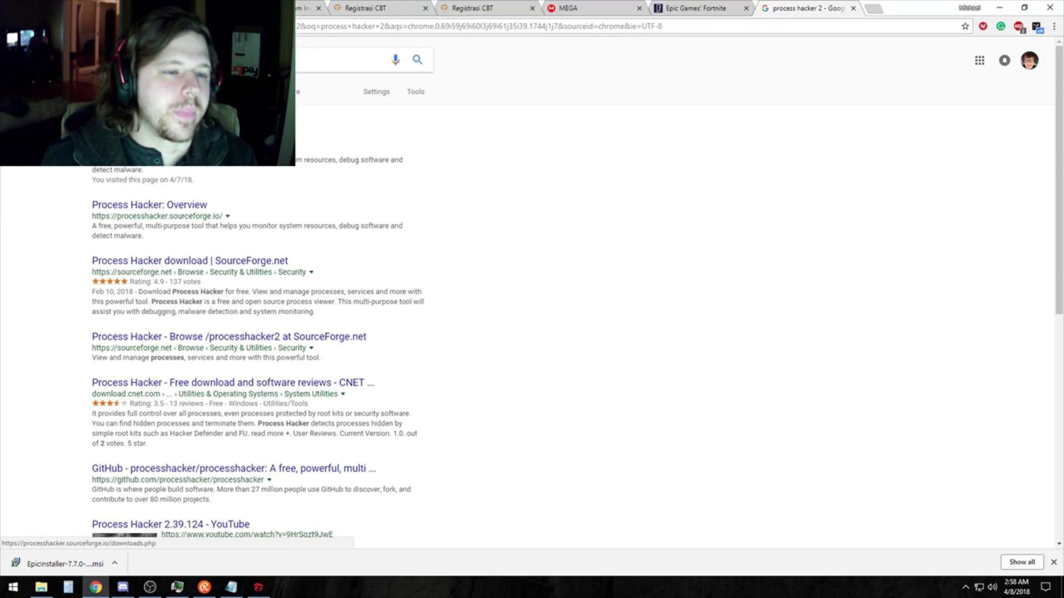
click(507, 205)
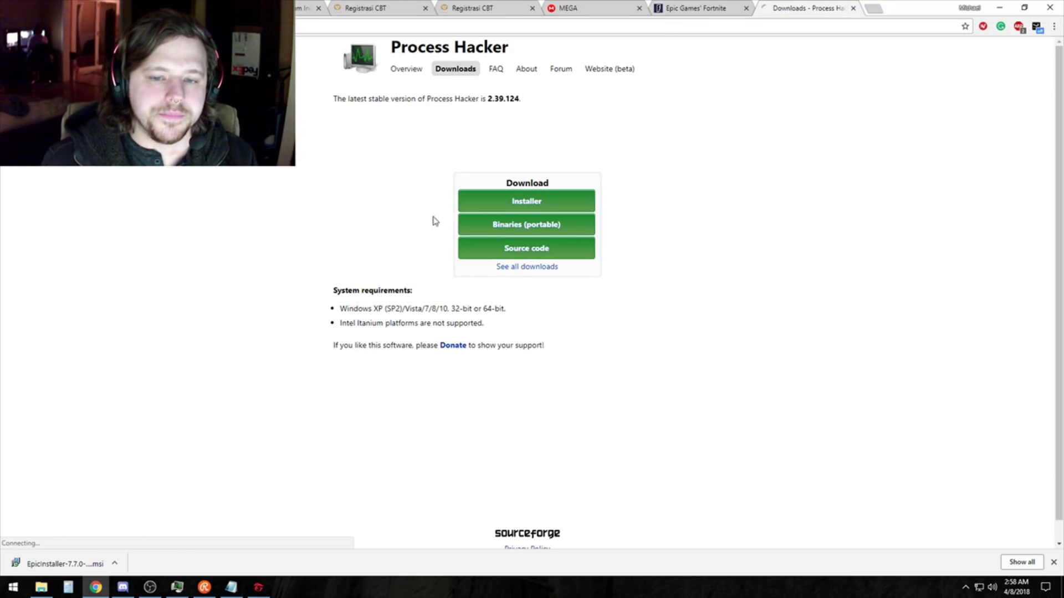
click(438, 280)
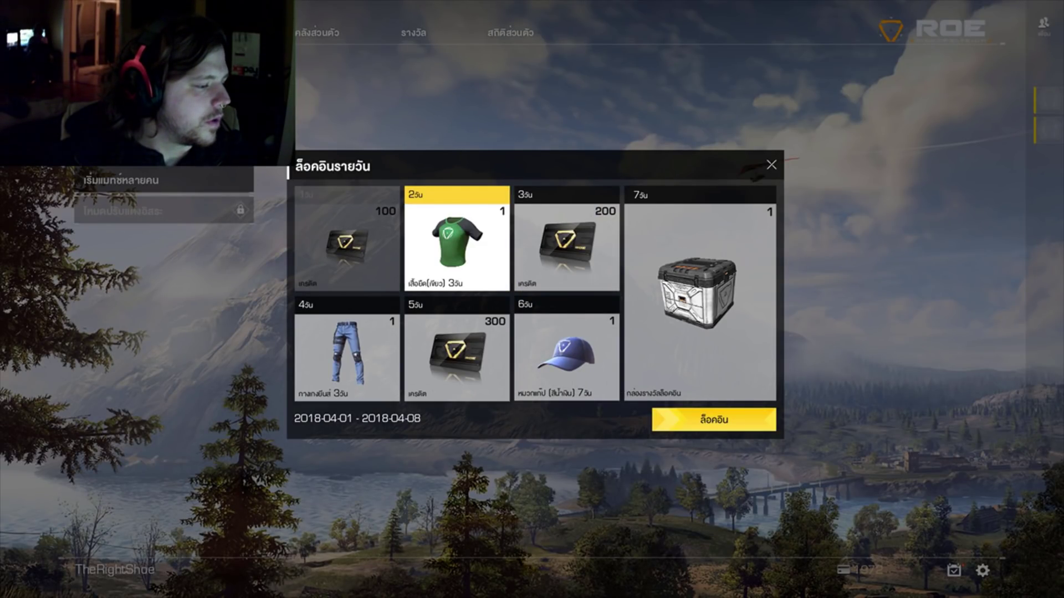
Open Process Hacker over the game and bring up Europa_Client.exe's properties
key(ctrl+shift+Escape)
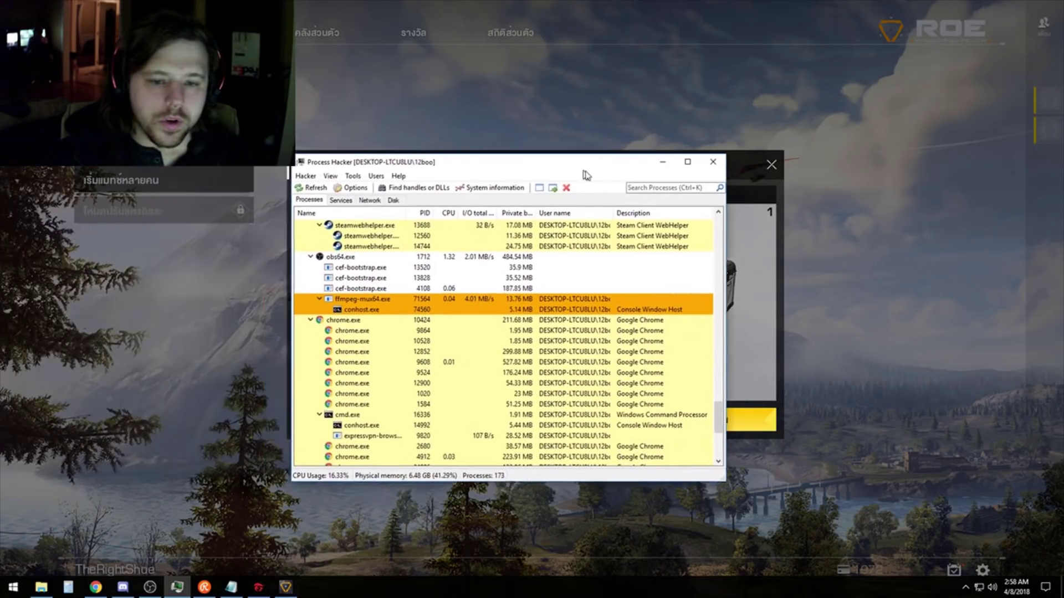
drag(584, 174, 598, 125)
scroll(398, 314, down, 7)
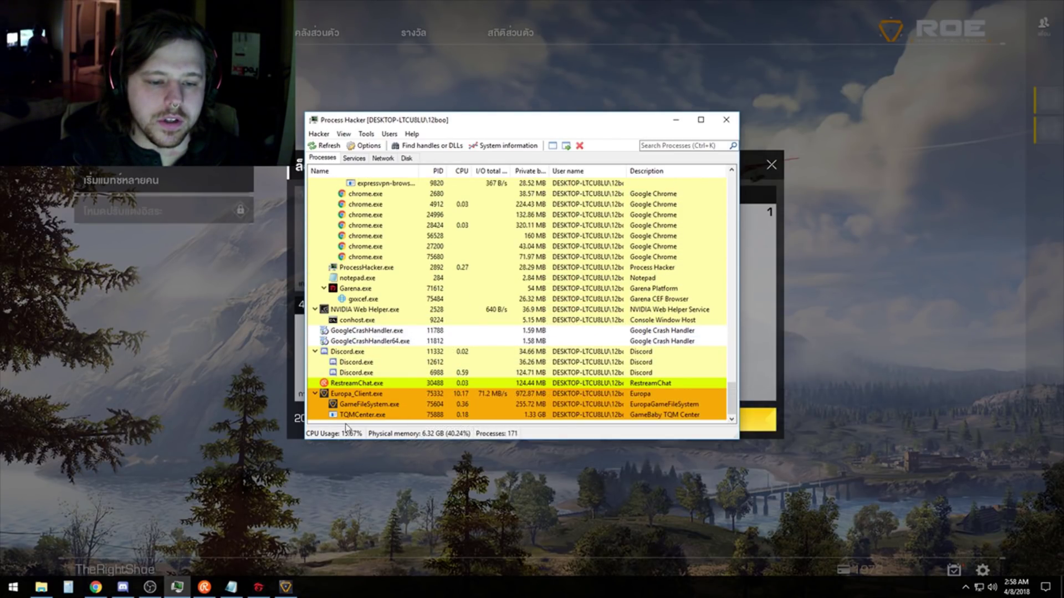
right_click(368, 394)
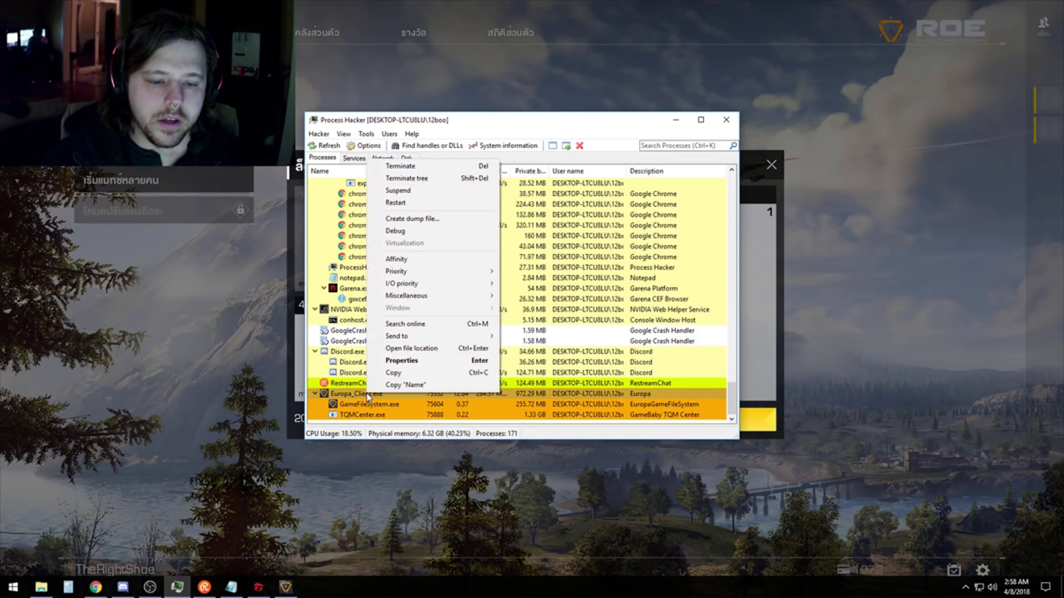
click(394, 360)
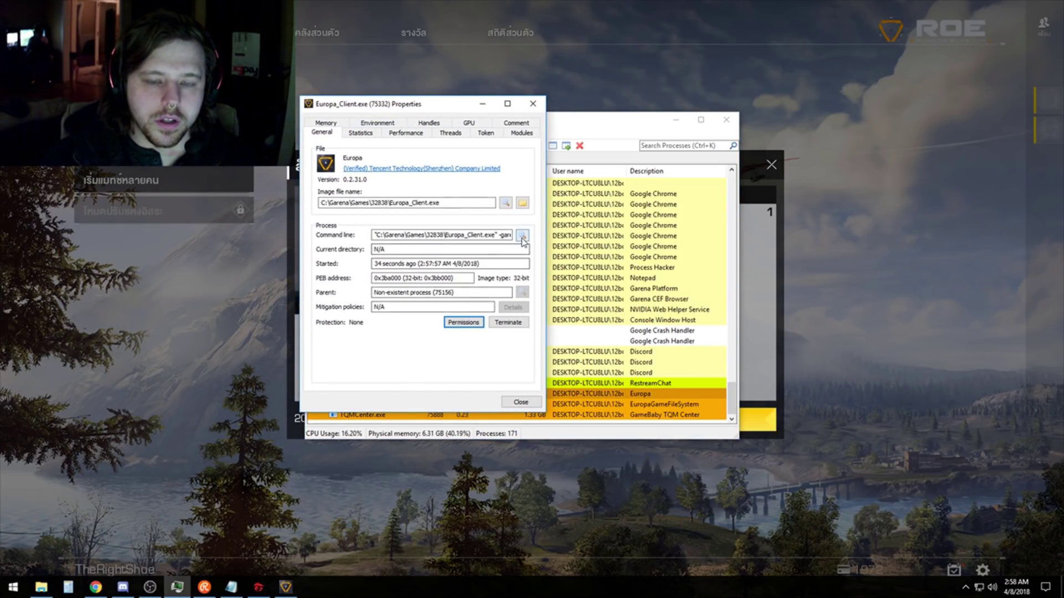
View and copy Europa_Client.exe's full command line, then close all Process Hacker windows
click(522, 235)
drag(519, 178, 521, 275)
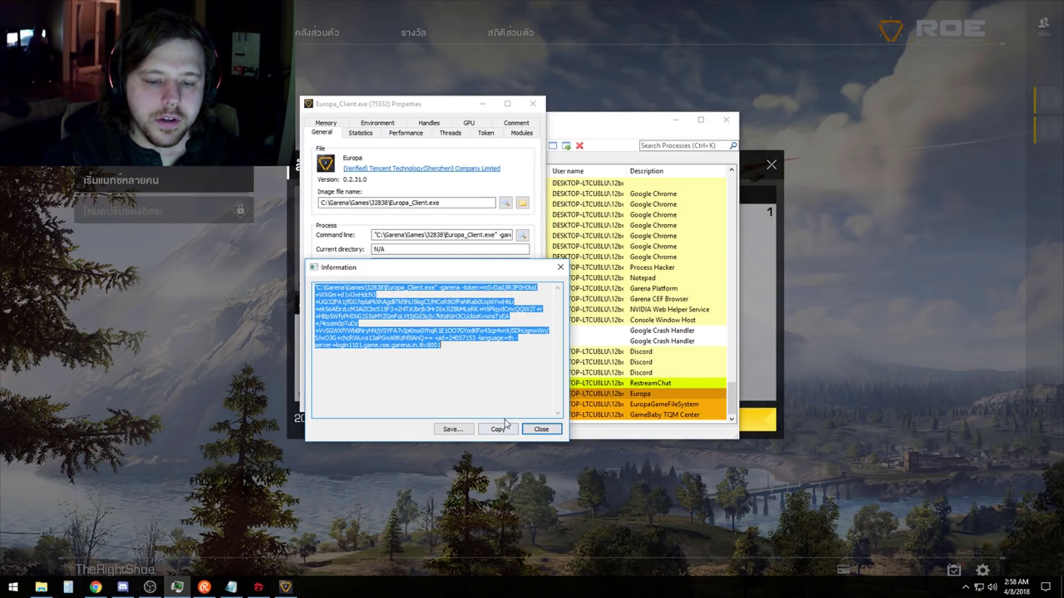
click(560, 267)
click(533, 104)
click(726, 120)
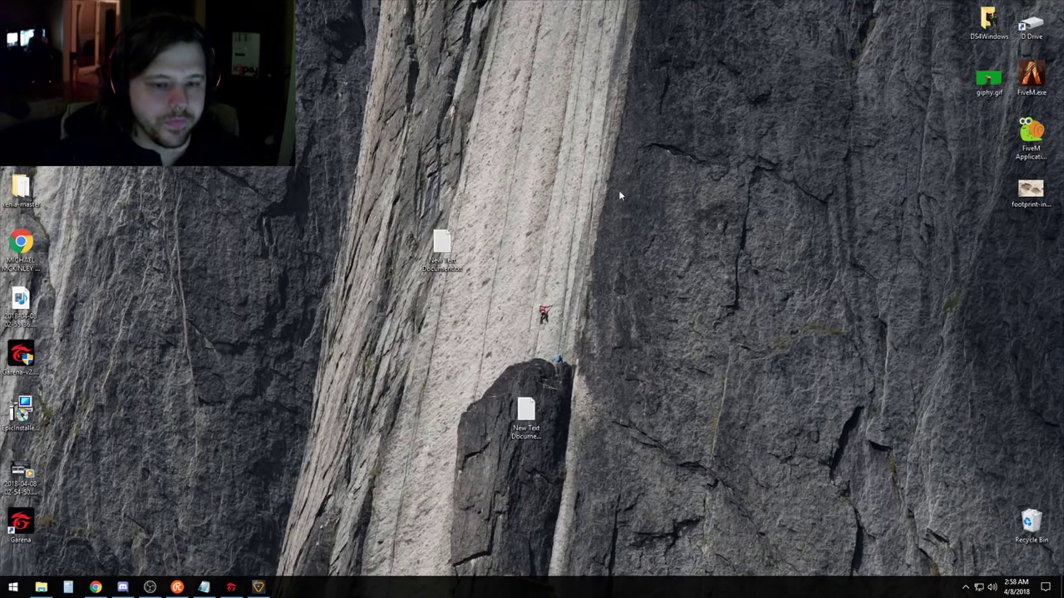
Create a new text document on the desktop with its default name
right_click(271, 268)
mouse_move(318, 358)
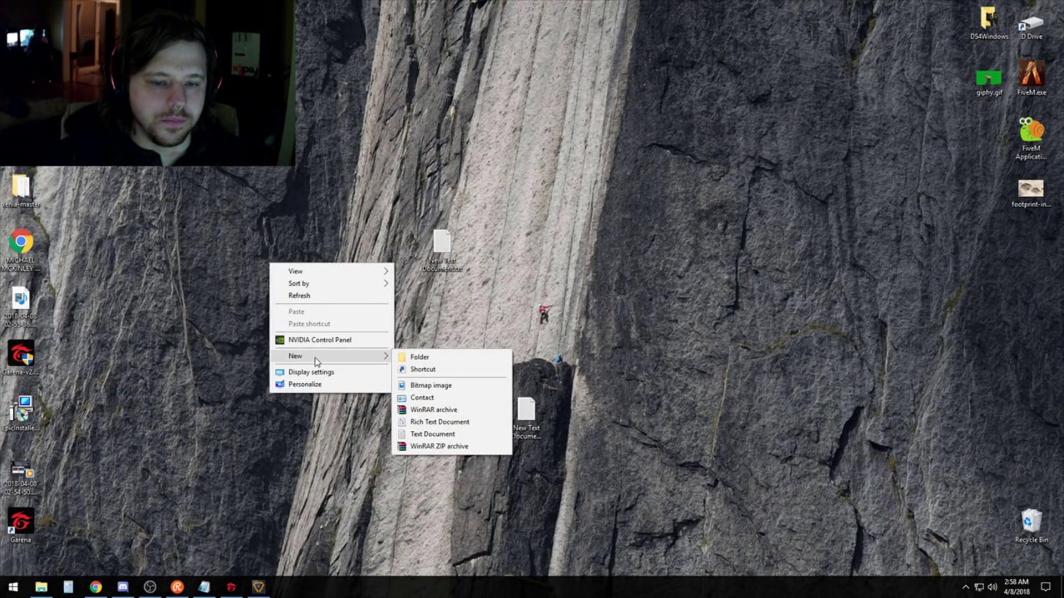
click(431, 435)
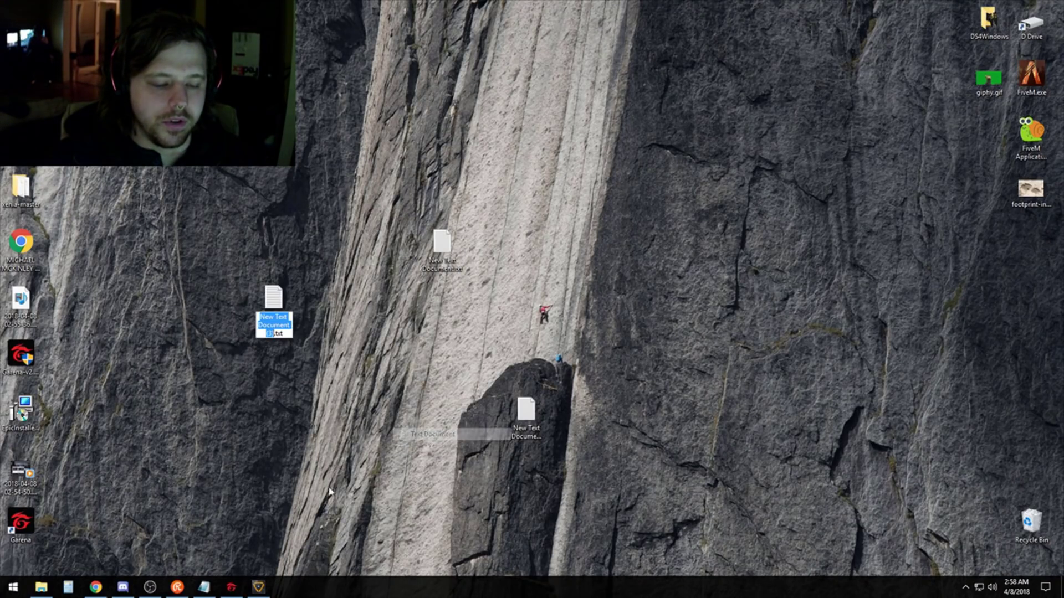
key(Return)
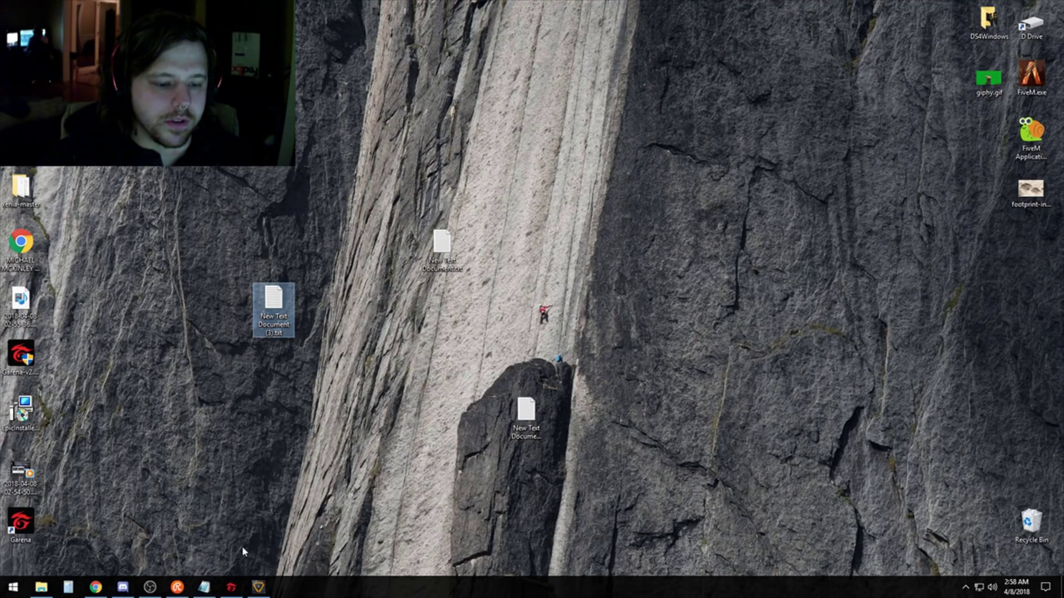
Quit Ring of Elysium through its pause menu's Exit option
click(204, 588)
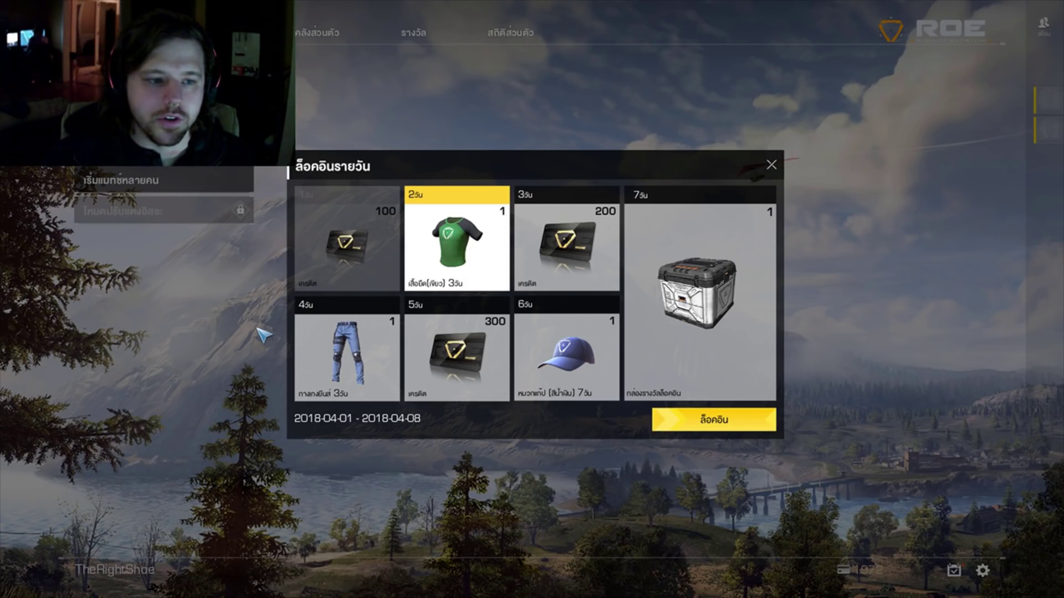
key(Escape)
click(531, 334)
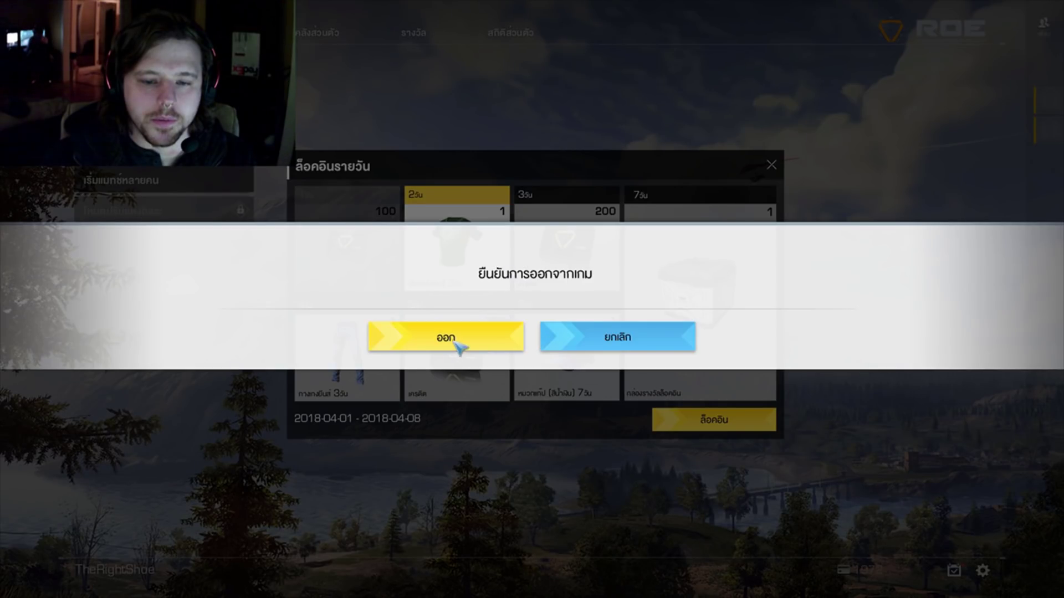
click(455, 342)
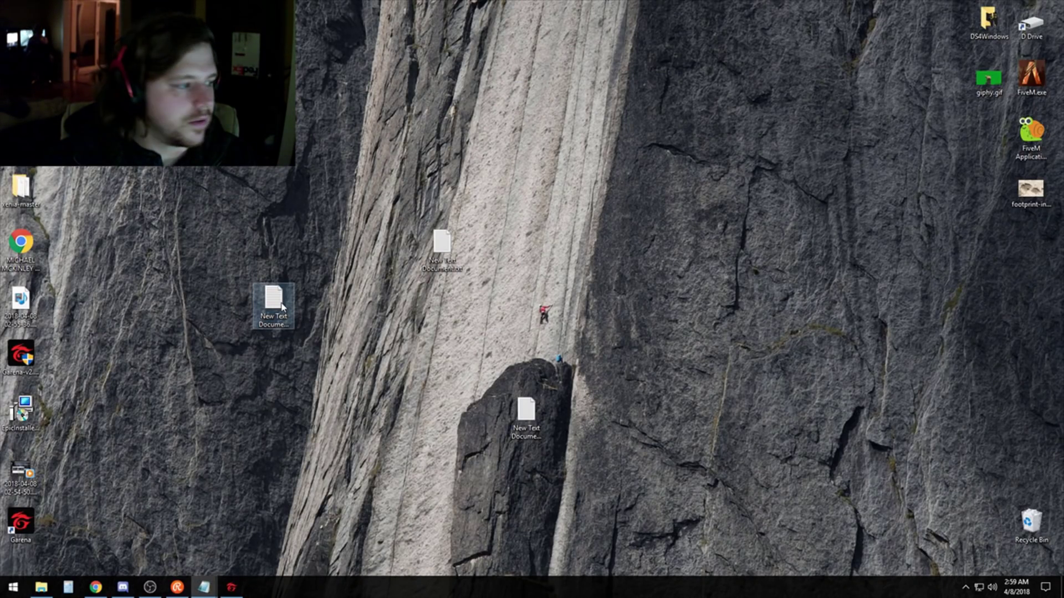
double_click(442, 244)
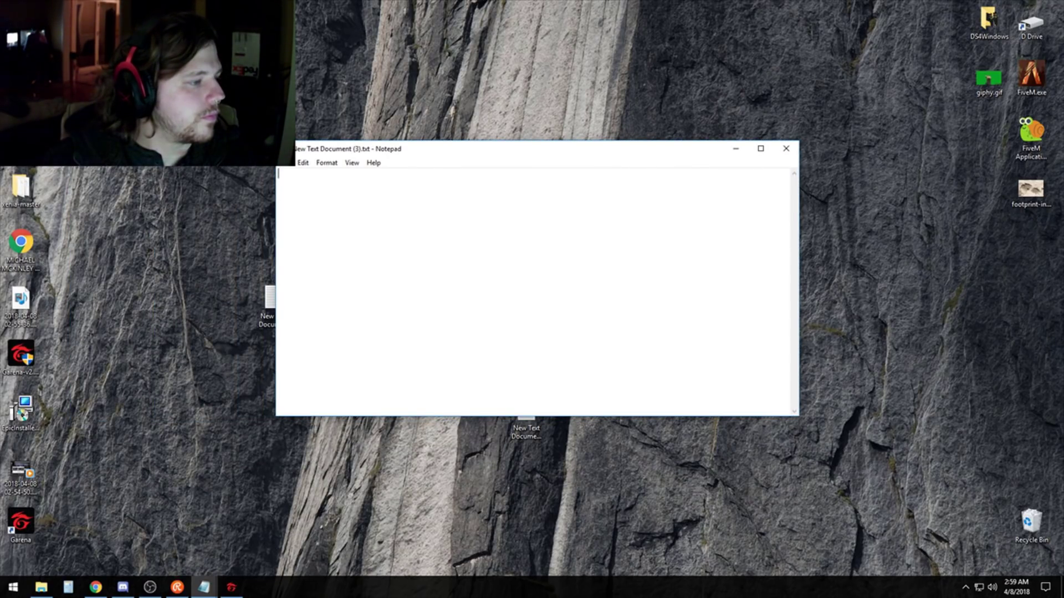
click(204, 586)
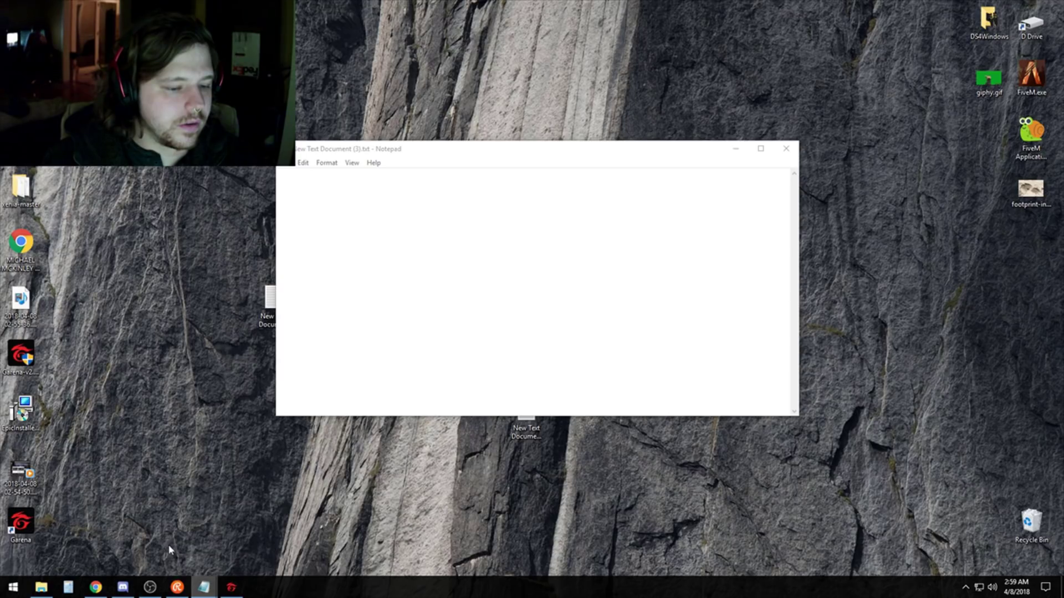
click(479, 234)
text(@)
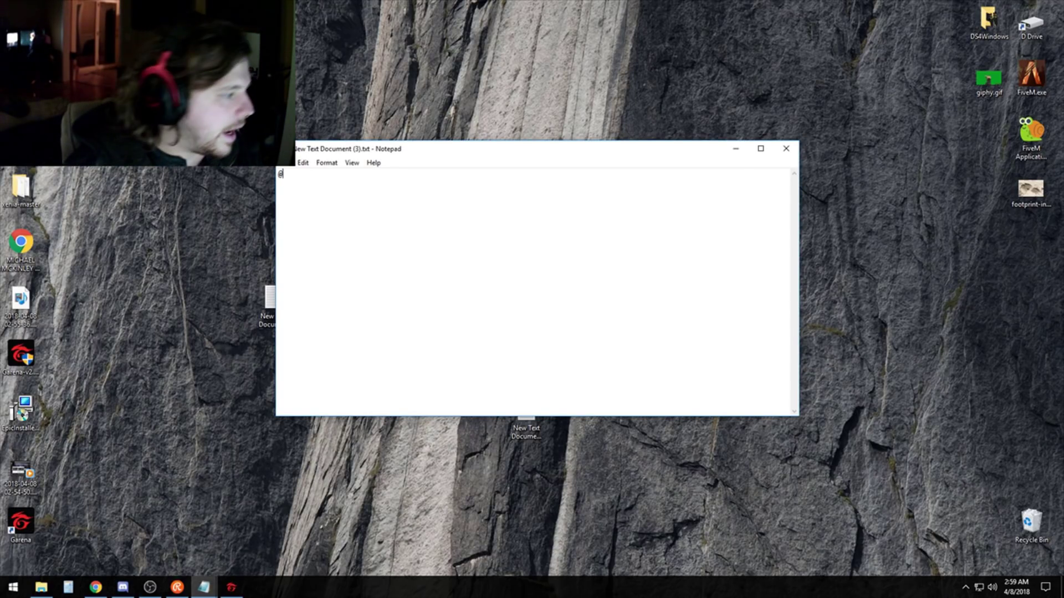
text(echo off)
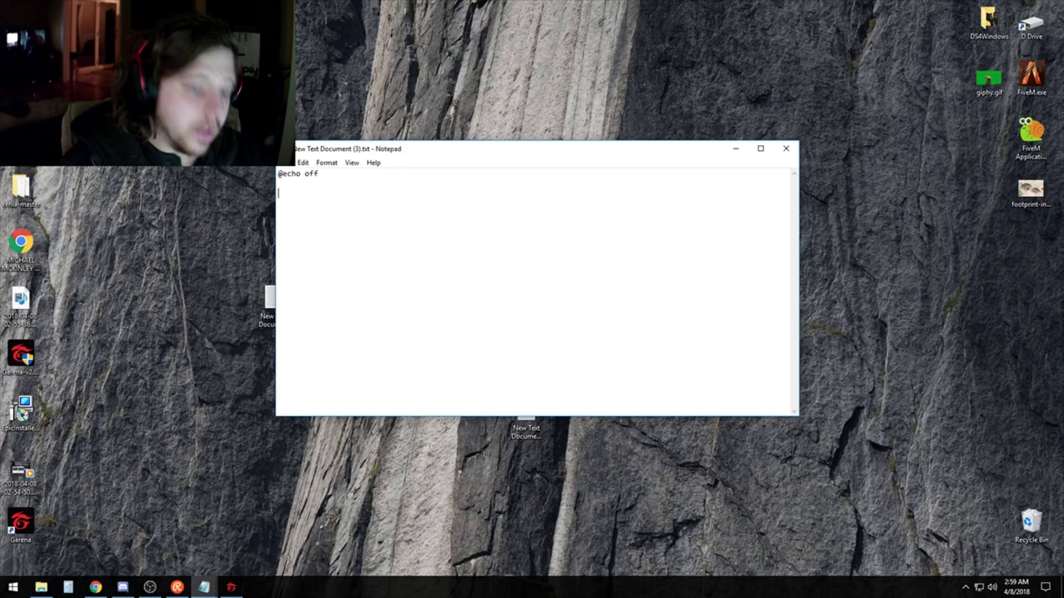
key(ctrl+v)
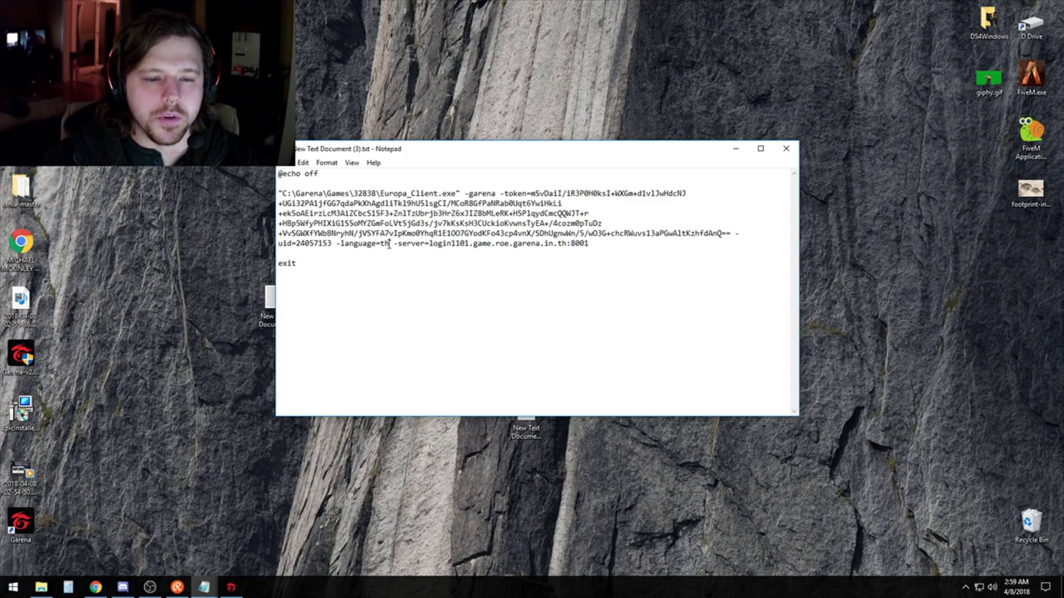
Change the language value from th to en, then save and close the file
drag(389, 244, 380, 244)
text(en)
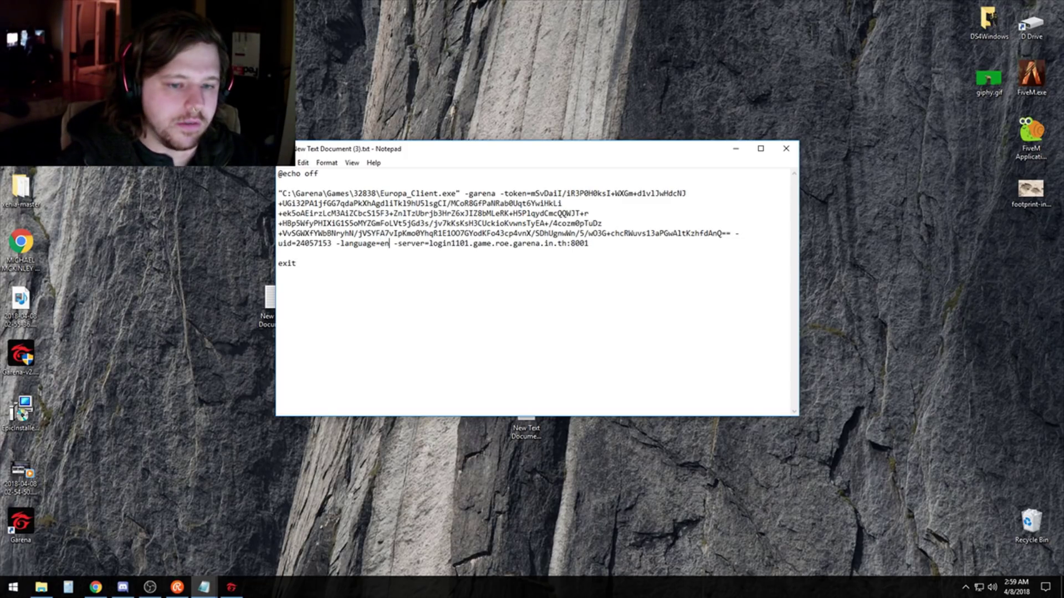
click(786, 149)
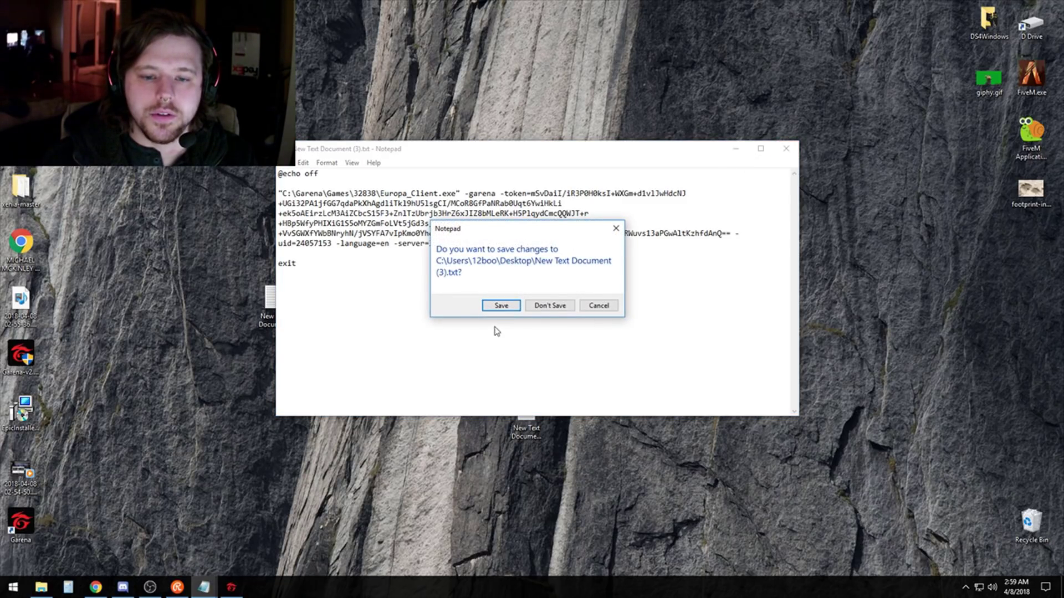
click(500, 304)
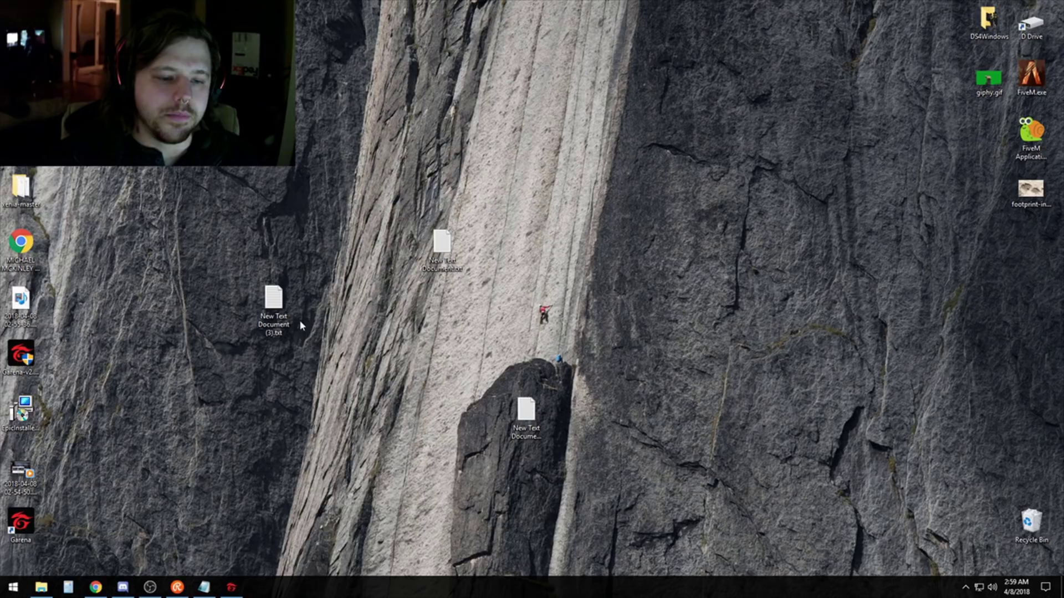
Rename New Text Document (3).txt to Ring of Elysium.bat, accepting the extension change
right_click(260, 286)
click(325, 546)
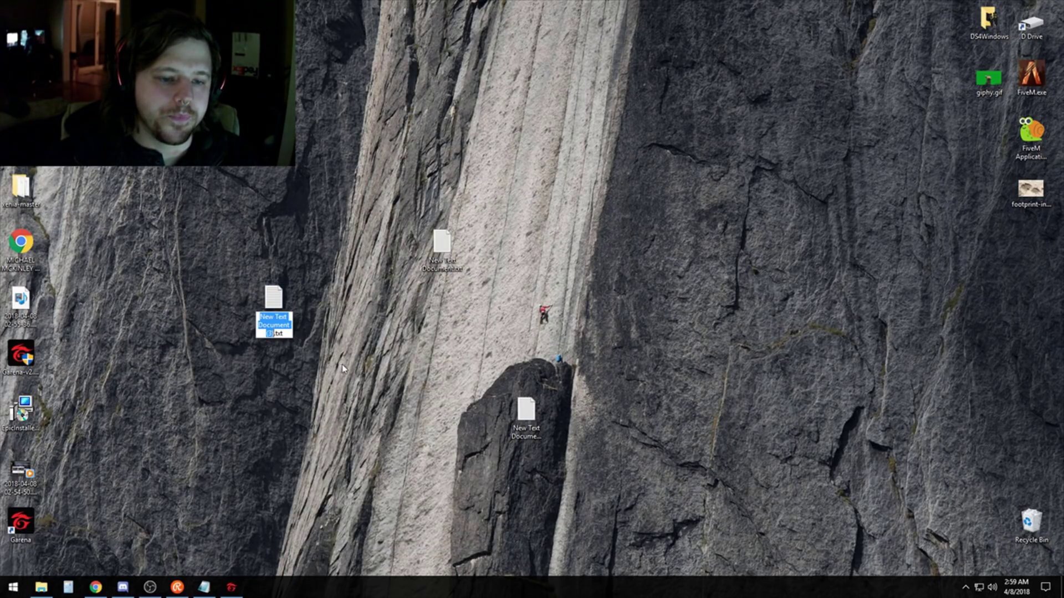
key(BackSpace)
key(Delete)
key(Delete)
key(Delete)
key(Delete)
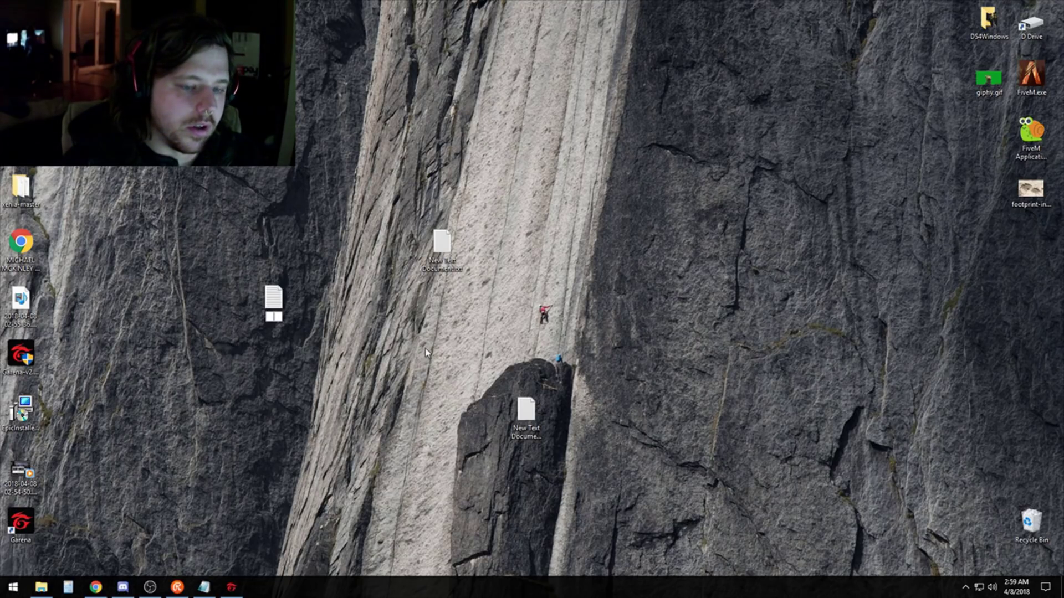
text(Ring of Ely)
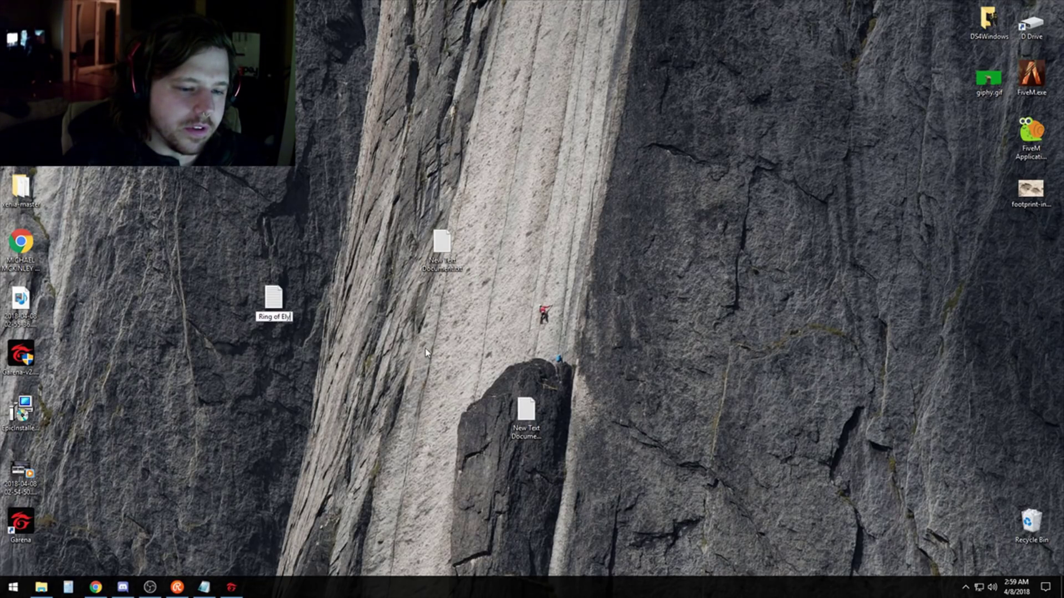
text(sium.bat)
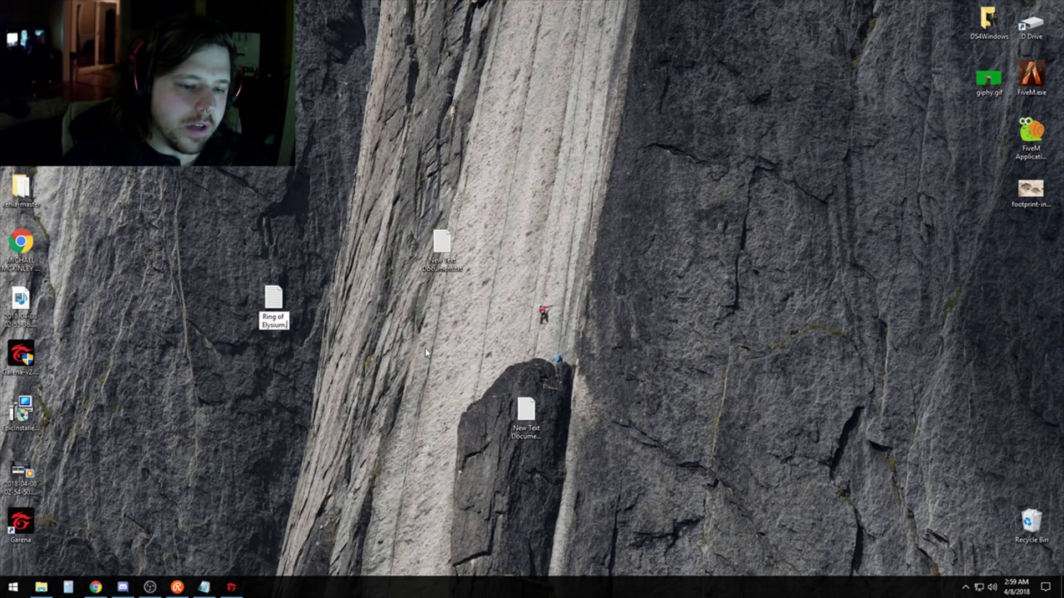
key(Return)
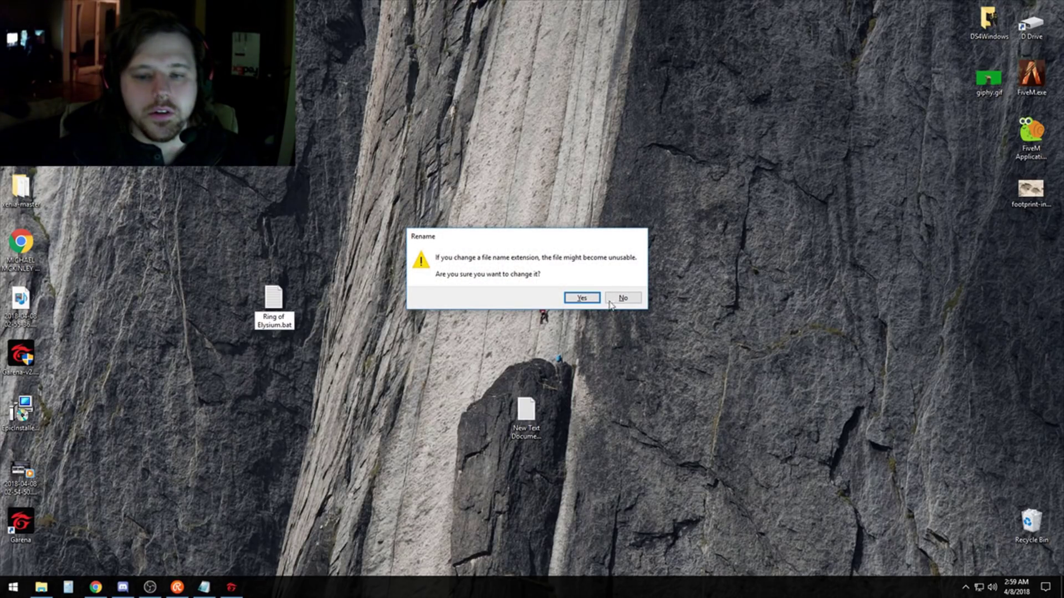
click(568, 296)
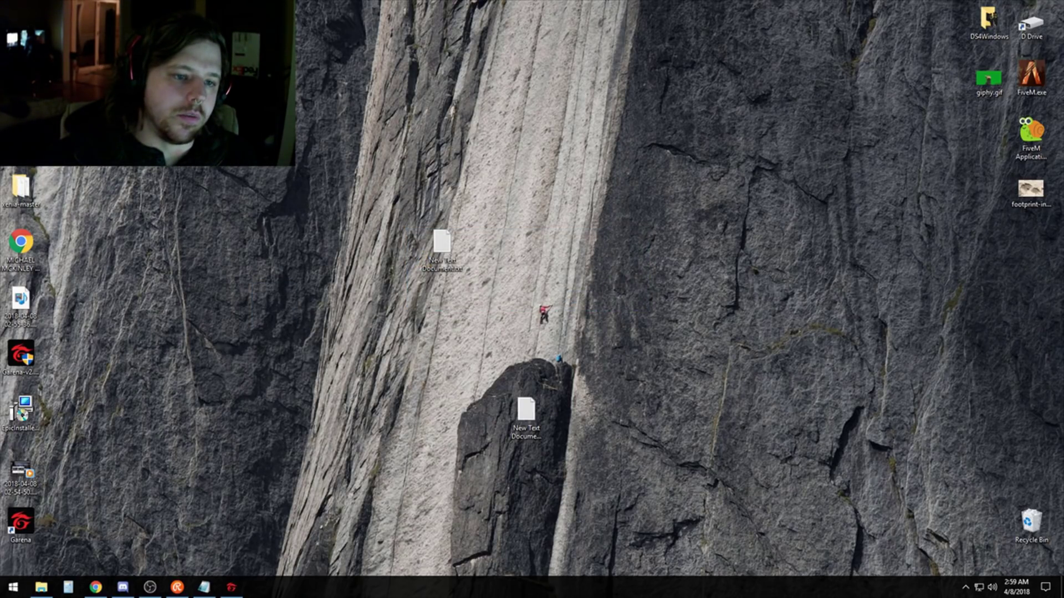
Launch Ring of Elysium.bat and wait for the English game to reach its Daily Check in window
key(Return)
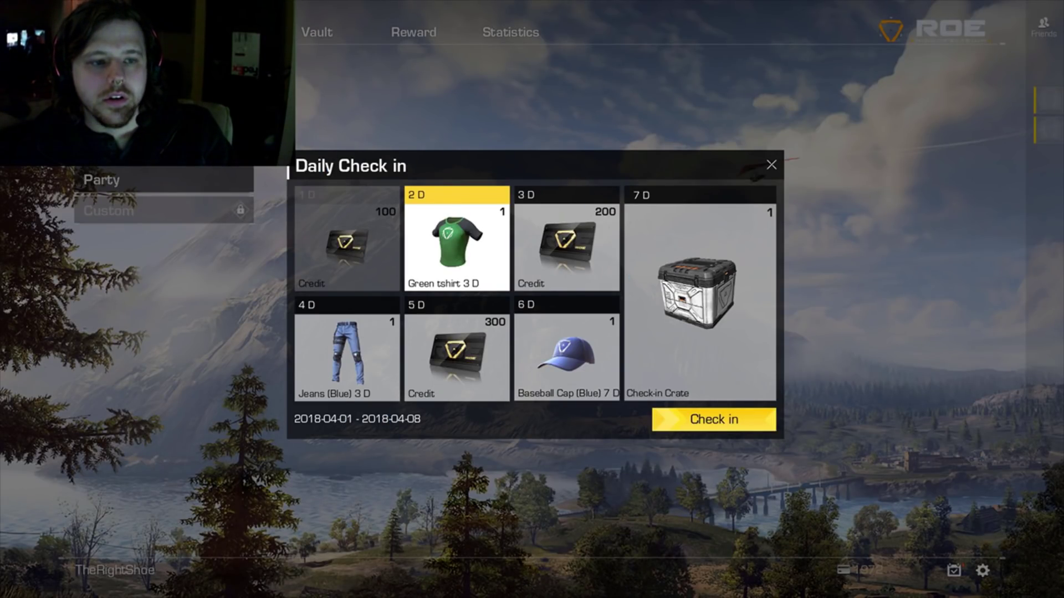
Try the daily check-in, close the Daily Check in window, then review and accept the graphics settings
click(748, 414)
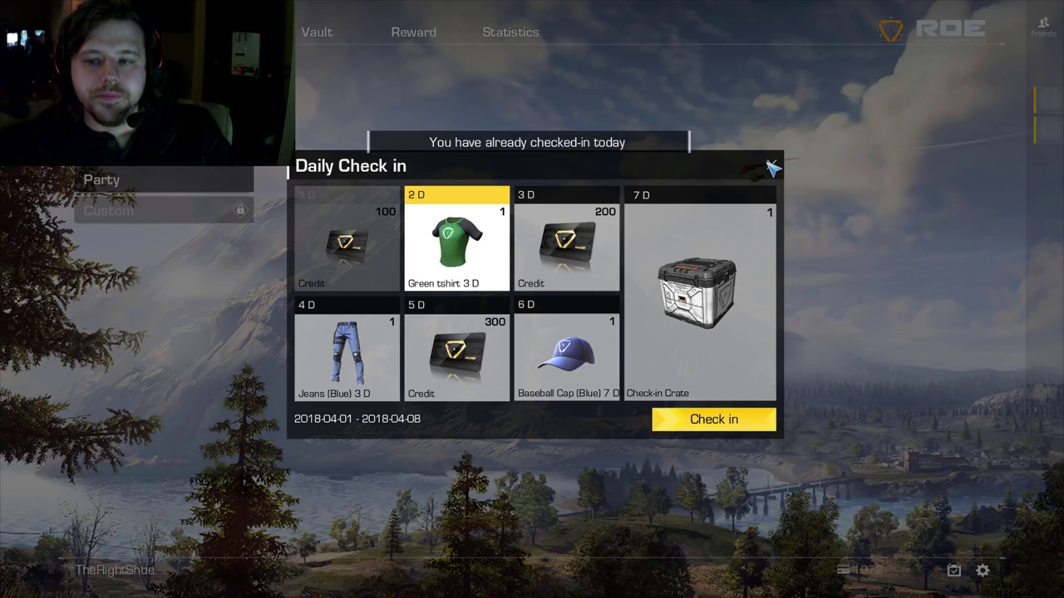
click(709, 422)
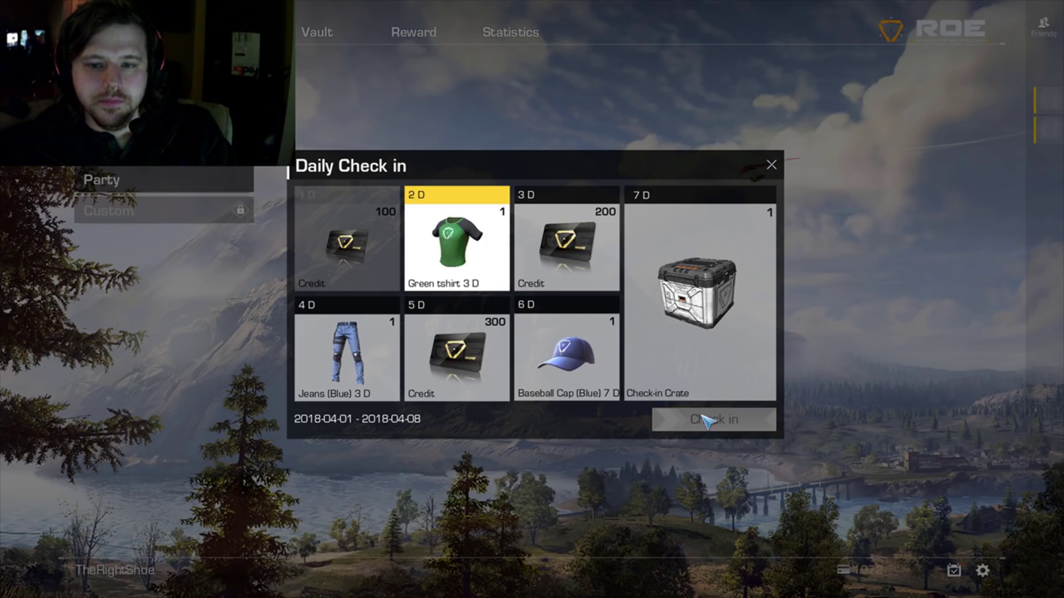
click(773, 166)
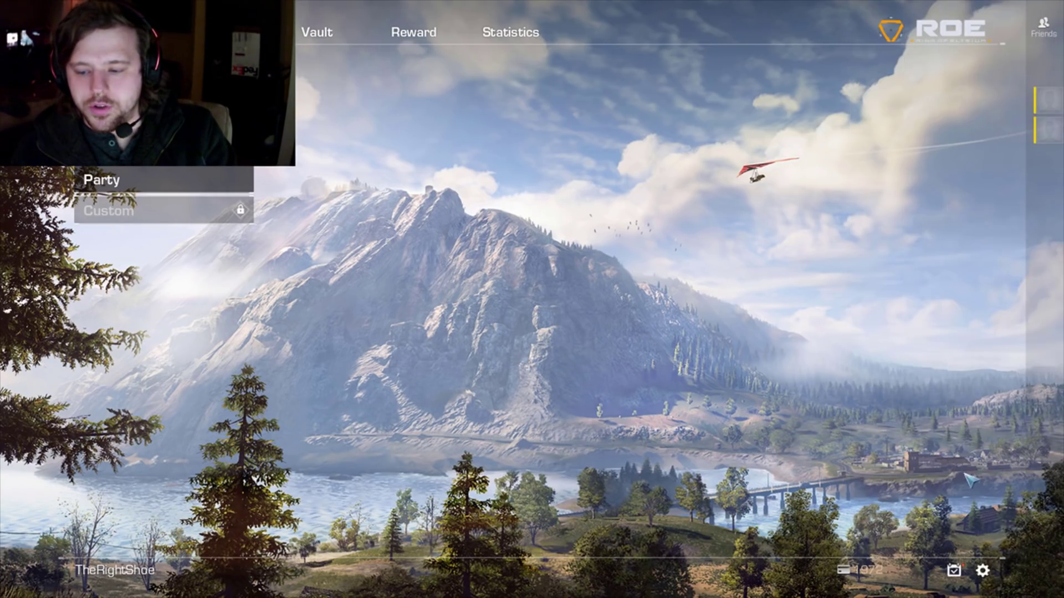
click(983, 571)
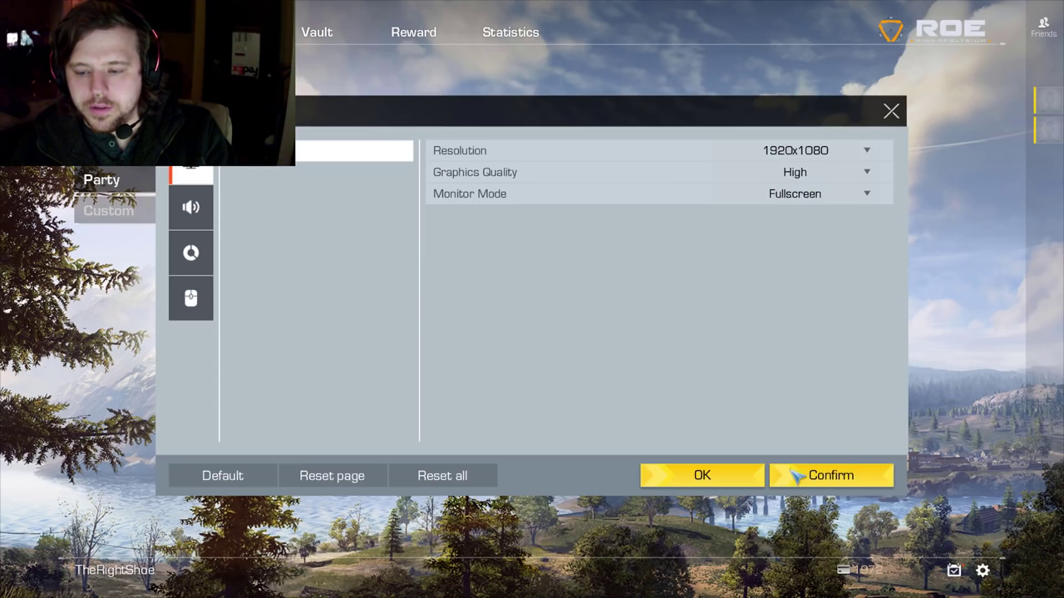
click(683, 477)
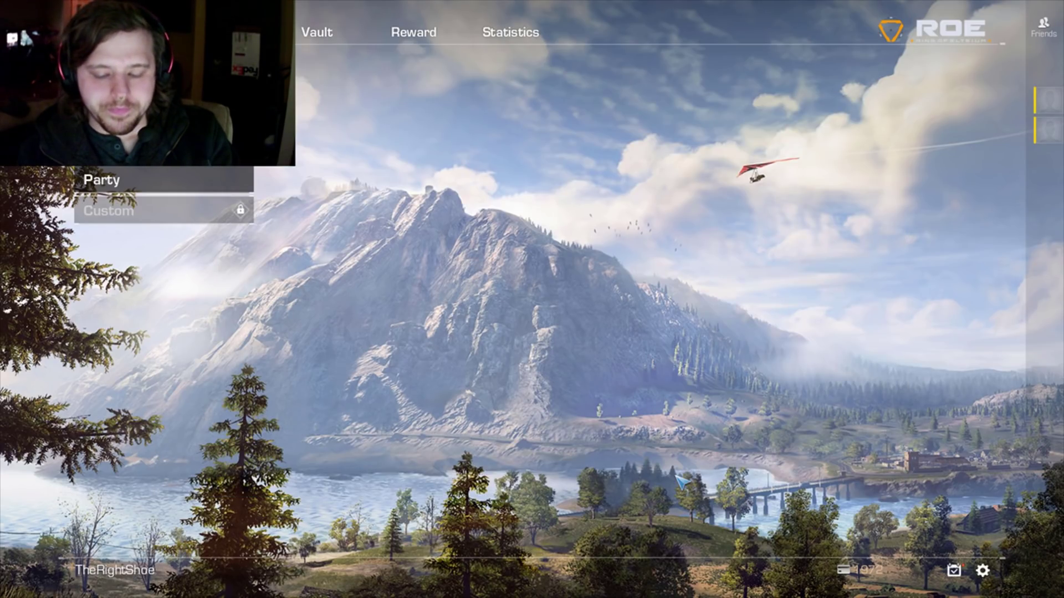